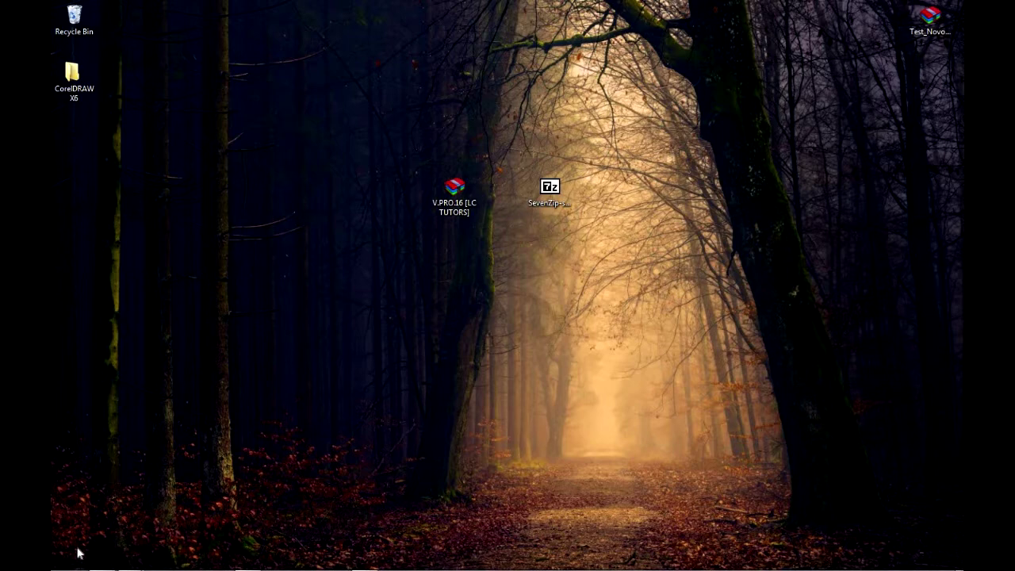
{"action": "right_click", "coordinate": [414, 274]}
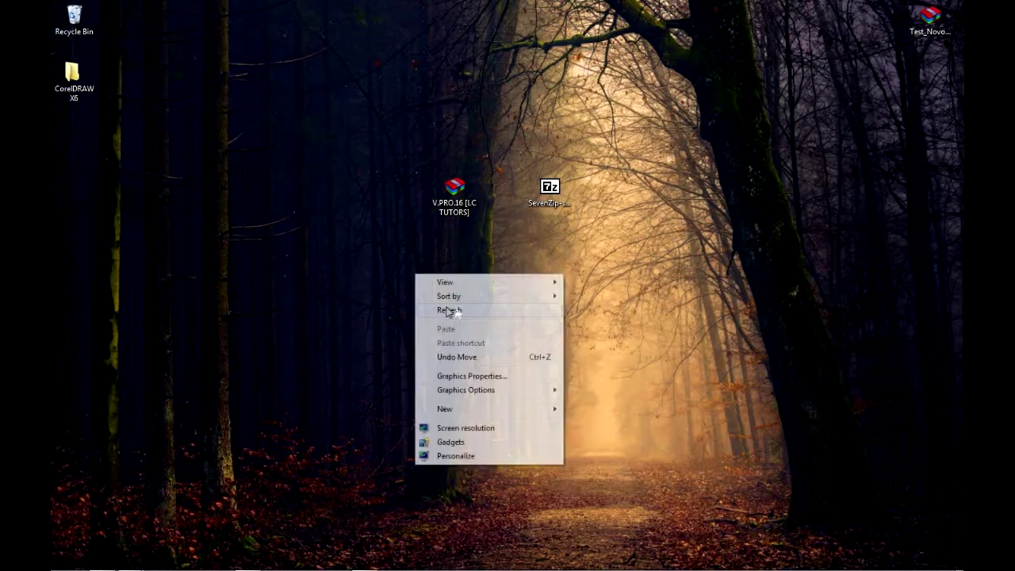
{"action": "left_click", "coordinate": [466, 313]}
{"action": "right_click", "coordinate": [381, 303]}
{"action": "left_click", "coordinate": [414, 339]}
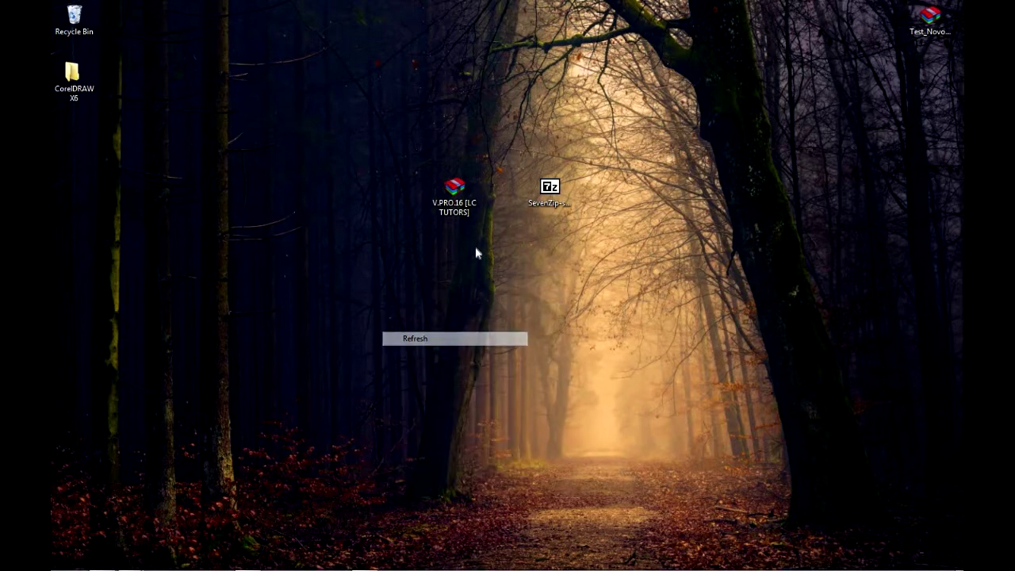
Try twice to open the V.PRO.16 [LC TUTORS] archive on the desktop with its default program.
{"action": "left_click_drag", "start_coordinate": [411, 148], "coordinate": [482, 250]}
{"action": "key", "text": "F2"}
{"action": "right_click", "coordinate": [464, 203]}
{"action": "left_click", "coordinate": [447, 186]}
{"action": "double_click", "coordinate": [464, 185]}
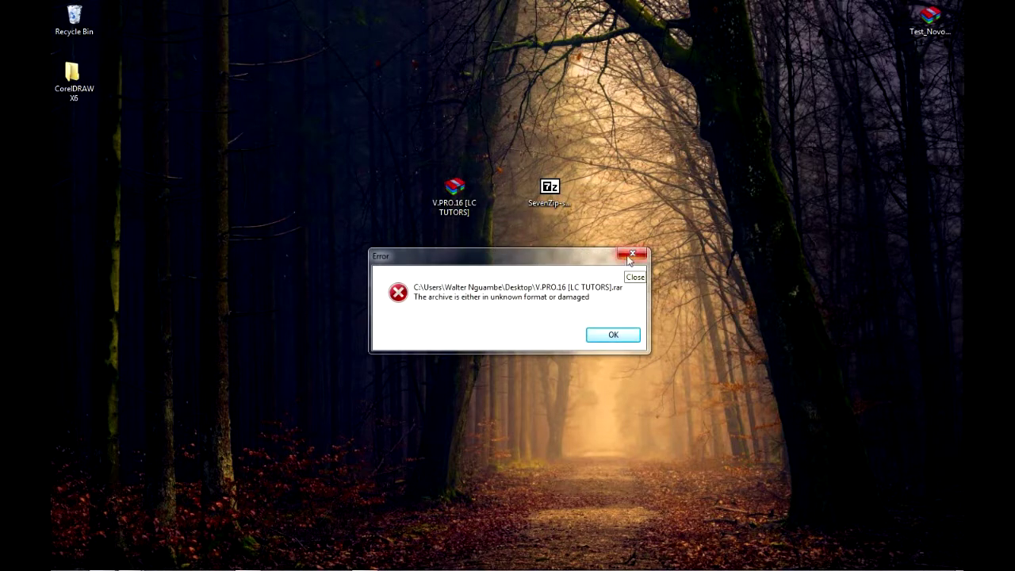
{"action": "left_click", "coordinate": [632, 254]}
{"action": "right_click", "coordinate": [442, 192]}
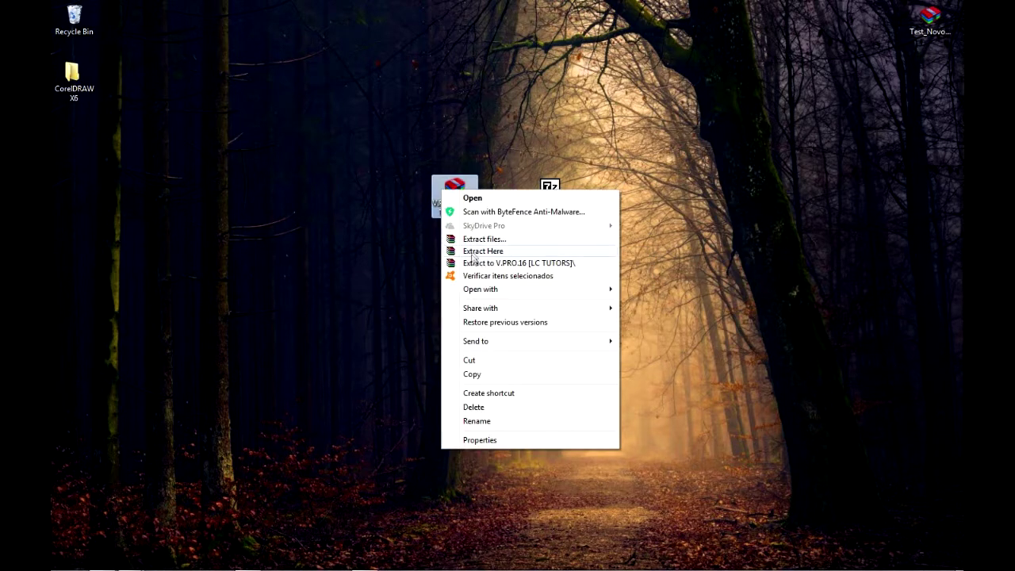
{"action": "left_click", "coordinate": [474, 198]}
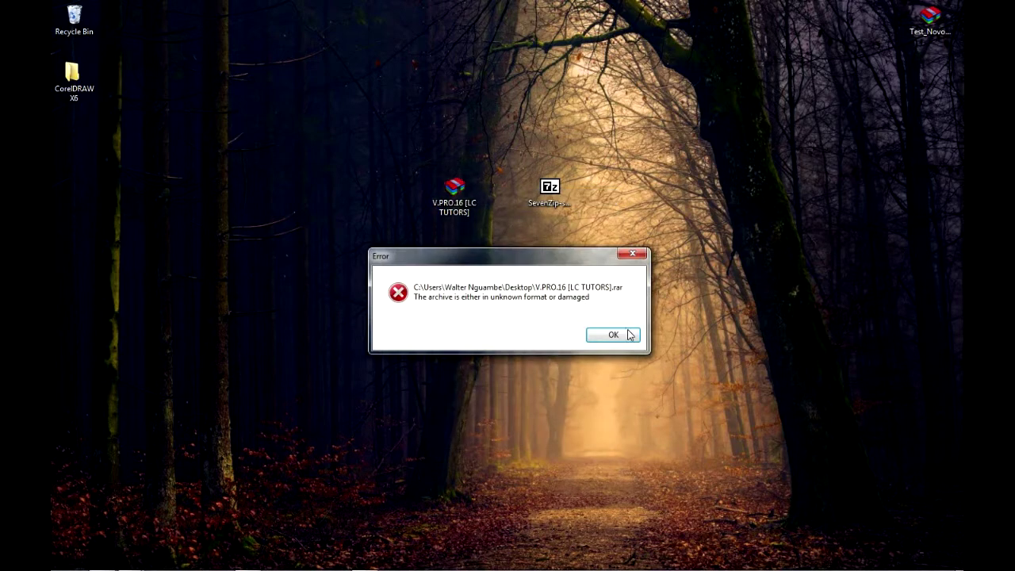
{"action": "left_click", "coordinate": [631, 335]}
Try to extract the V.PRO.16 [LC TUTORS] archive directly onto the desktop with WinRAR.
{"action": "right_click", "coordinate": [451, 187]}
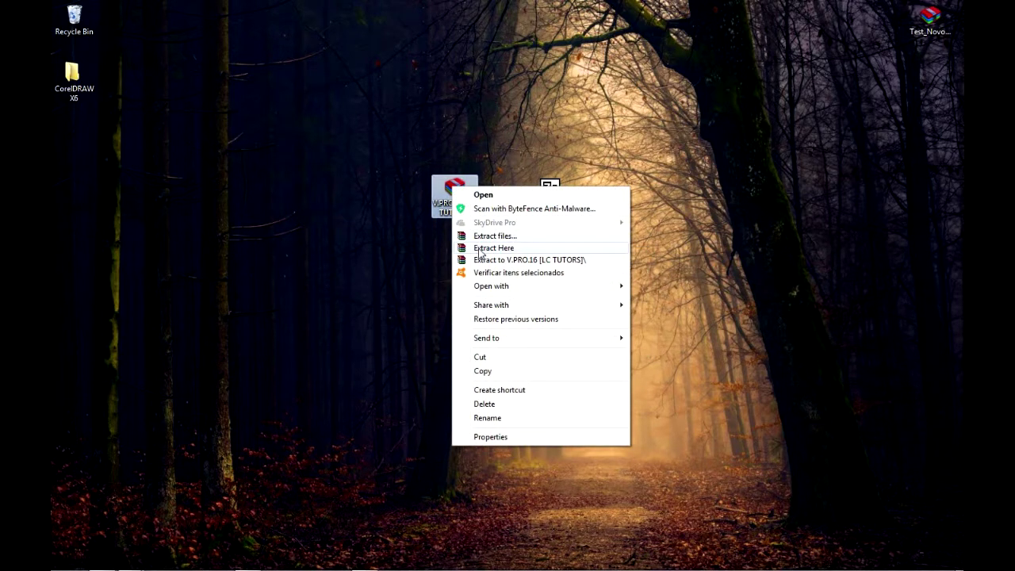
{"action": "left_click", "coordinate": [481, 250]}
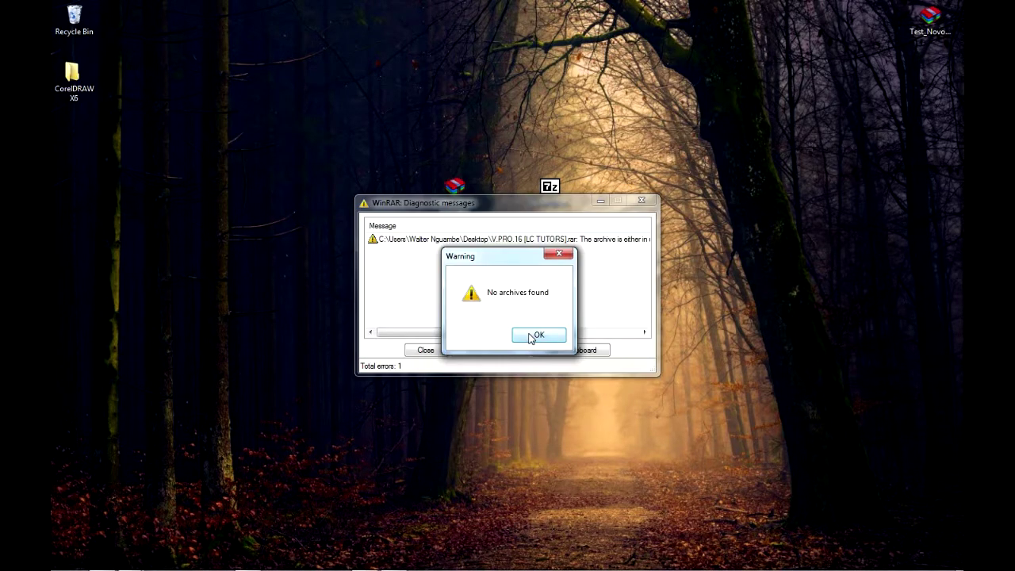
{"action": "left_click", "coordinate": [532, 336]}
{"action": "left_click", "coordinate": [425, 350]}
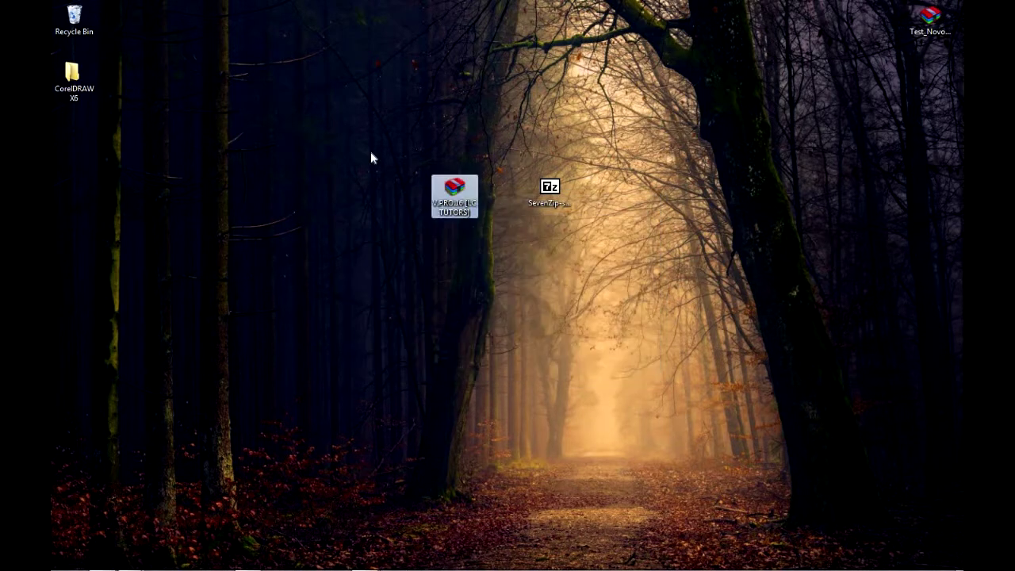
{"action": "left_click_drag", "start_coordinate": [394, 156], "coordinate": [488, 270]}
{"action": "left_click_drag", "start_coordinate": [382, 124], "coordinate": [655, 368]}
{"action": "left_click", "coordinate": [403, 156]}
{"action": "left_click_drag", "start_coordinate": [402, 140], "coordinate": [508, 278]}
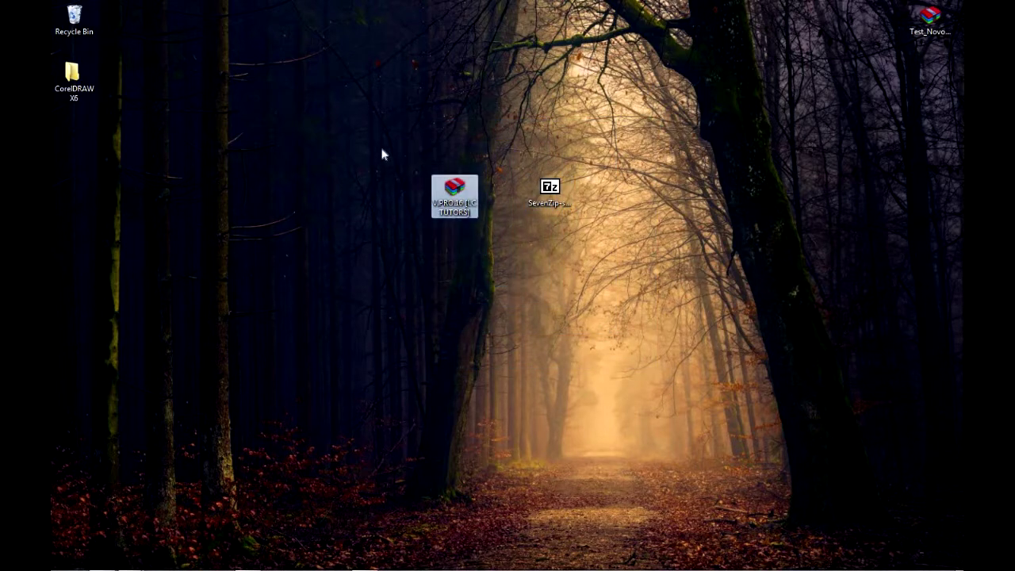
Try once more to open the V.PRO.16 [LC TUTORS] archive and dismiss the resulting dialog.
{"action": "double_click", "coordinate": [455, 190]}
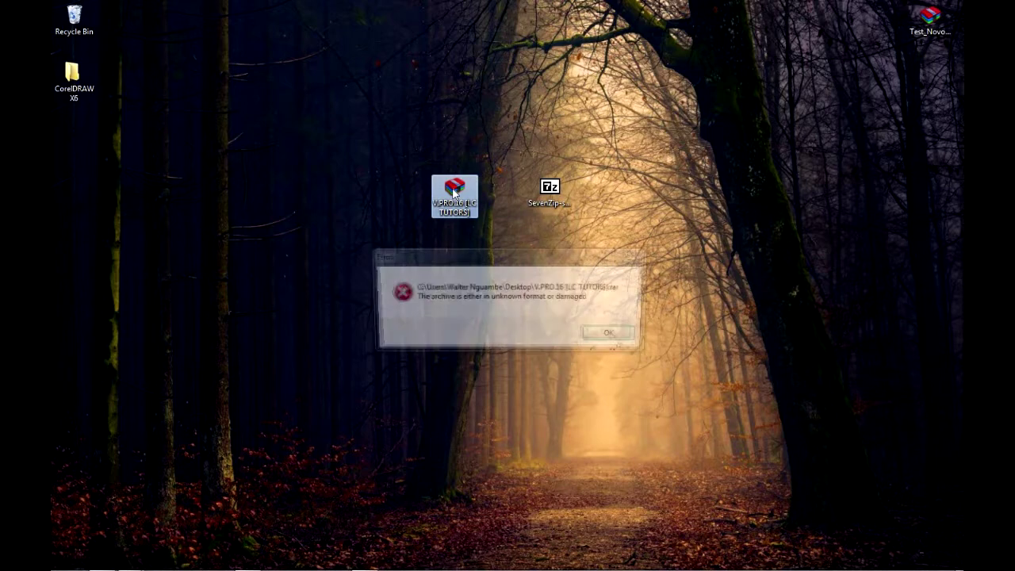
{"action": "left_click", "coordinate": [632, 255]}
{"action": "left_click", "coordinate": [408, 162]}
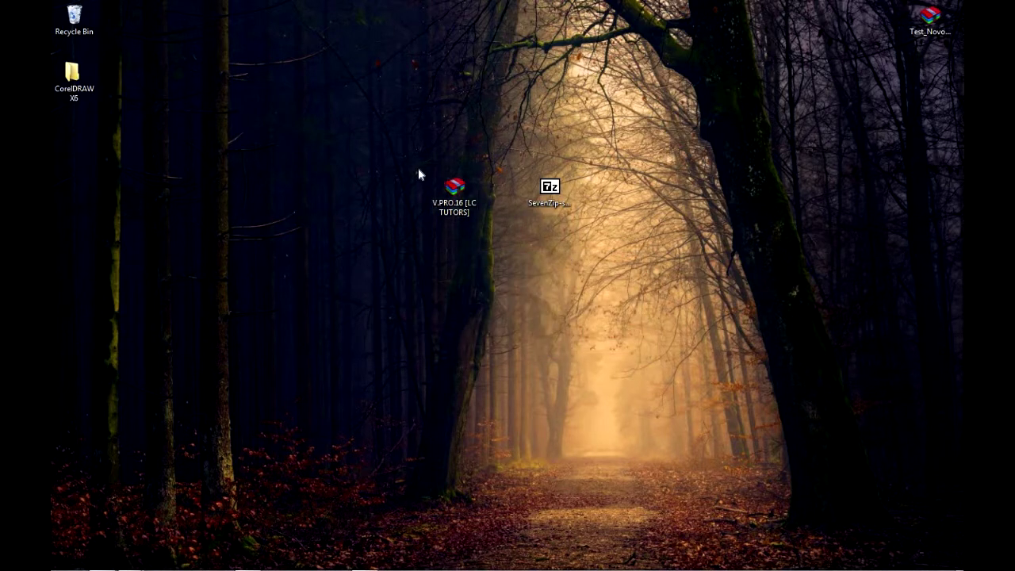
{"action": "left_click_drag", "start_coordinate": [421, 162], "coordinate": [489, 234]}
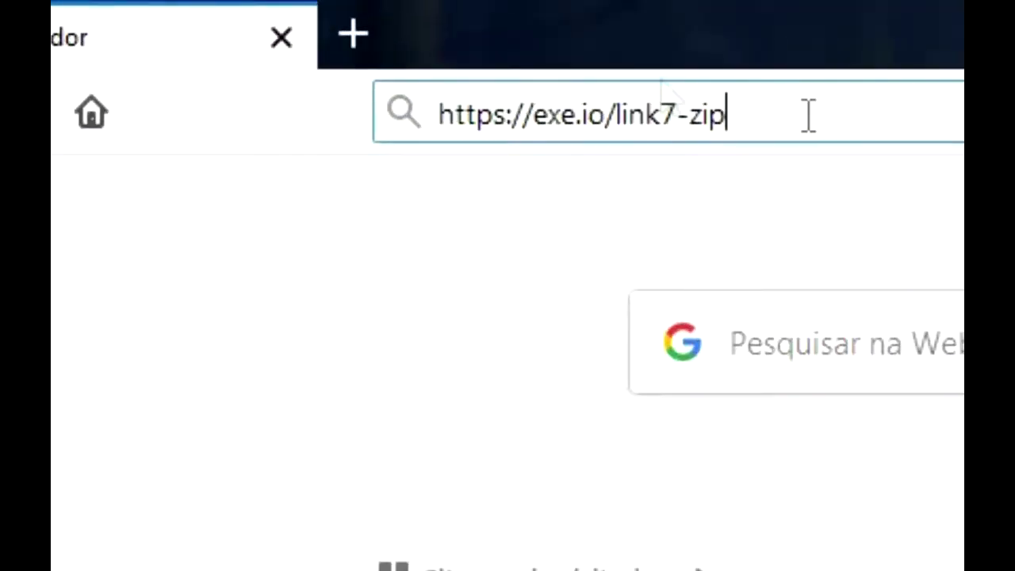
{"action": "key", "text": "Return"}
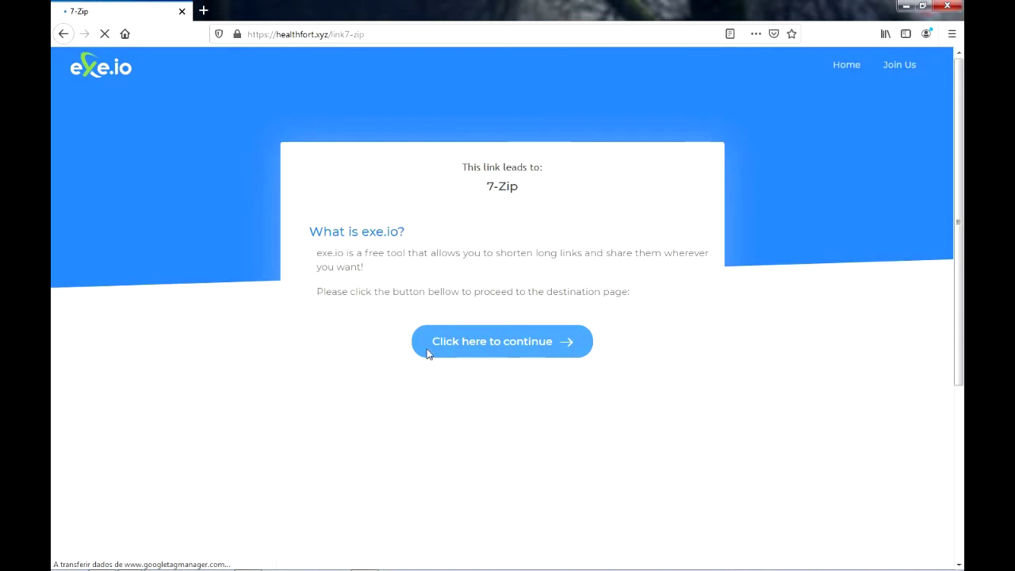
{"action": "left_click", "coordinate": [497, 346]}
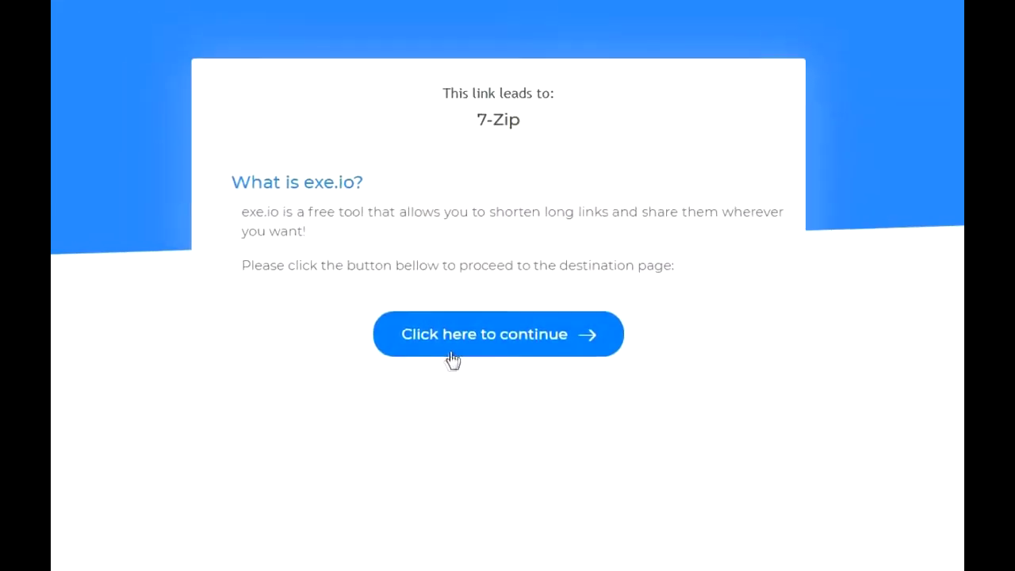
{"action": "left_click", "coordinate": [489, 350]}
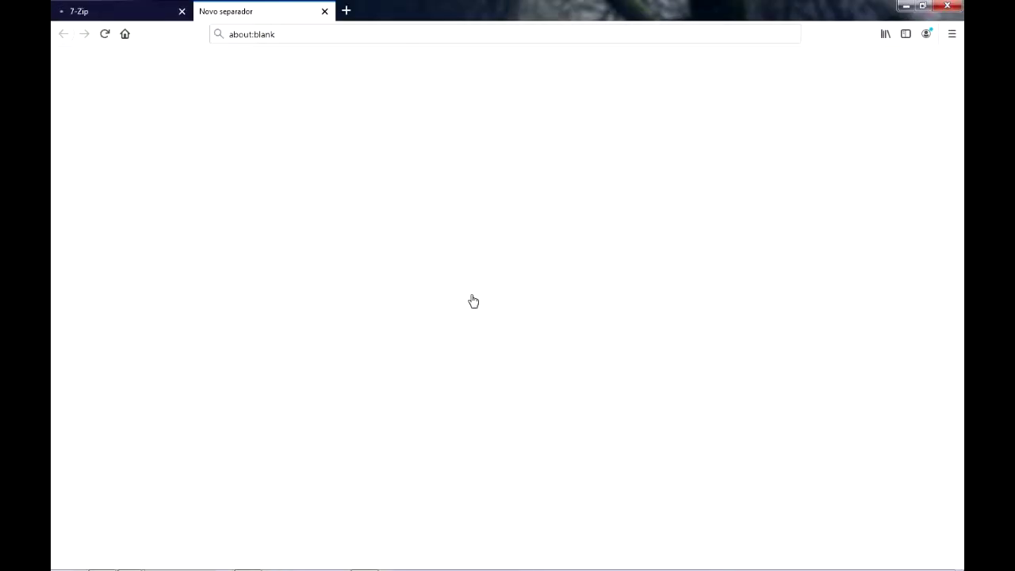
{"action": "left_click", "coordinate": [324, 12]}
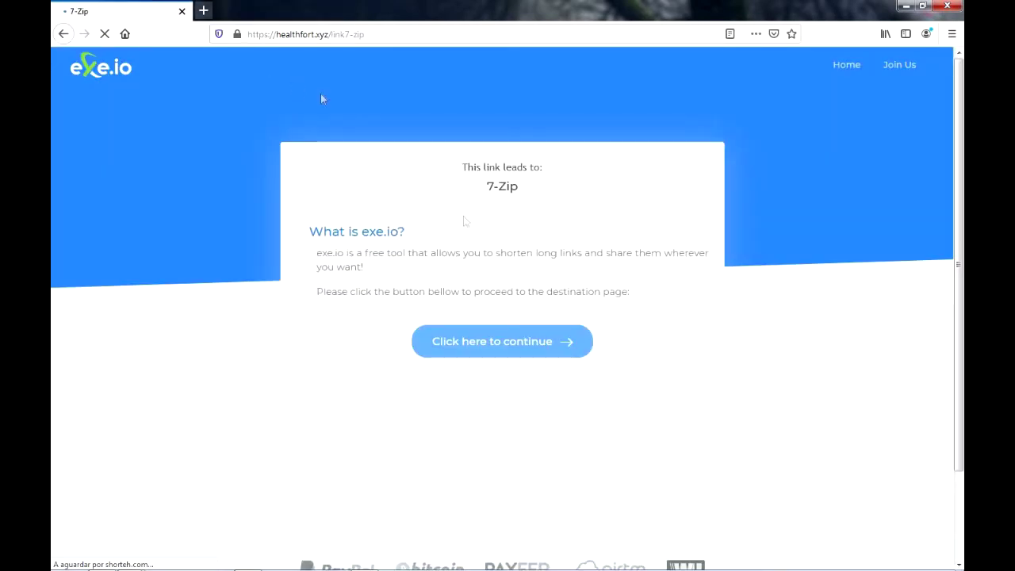
{"action": "left_click", "coordinate": [479, 355]}
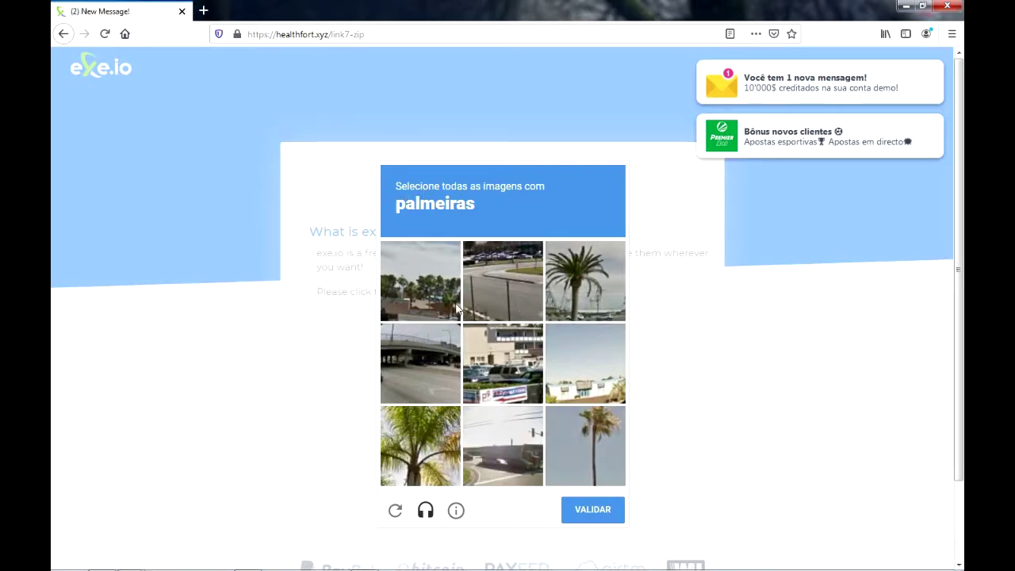
Select the captcha images for palm trees and submit them for validation.
{"action": "left_click", "coordinate": [420, 446]}
{"action": "left_click", "coordinate": [585, 281]}
{"action": "left_click", "coordinate": [585, 446]}
{"action": "left_click", "coordinate": [421, 281]}
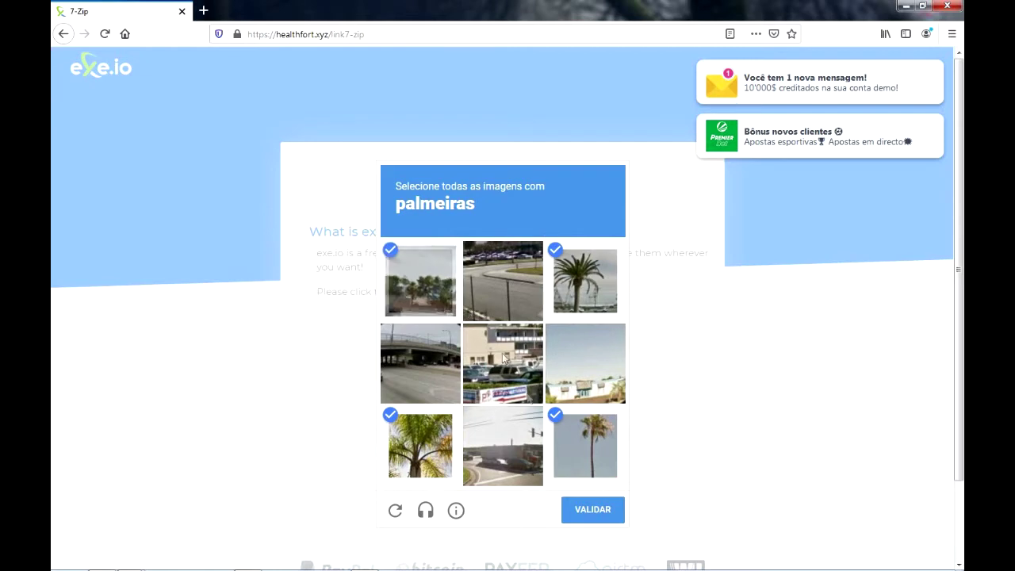
{"action": "left_click", "coordinate": [601, 362]}
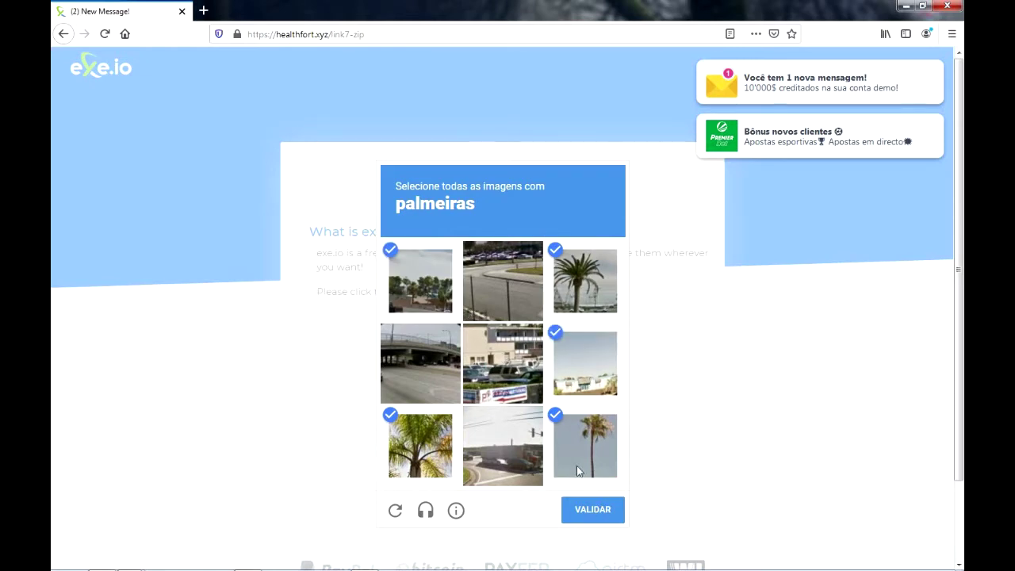
{"action": "left_click", "coordinate": [584, 521]}
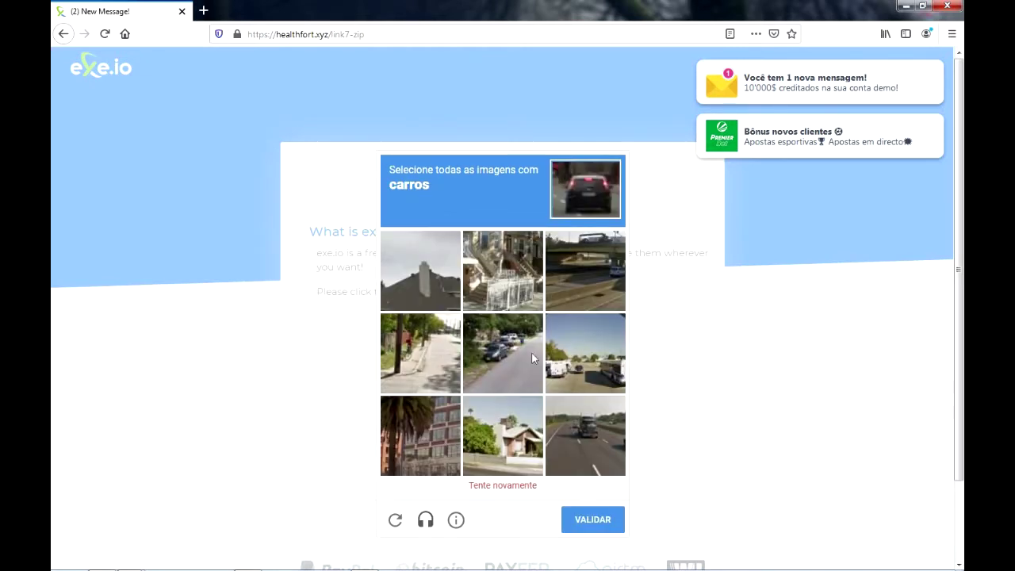
Select the four captcha images that contain cars and submit them for validation.
{"action": "left_click", "coordinate": [531, 351]}
{"action": "left_click", "coordinate": [586, 357]}
{"action": "left_click", "coordinate": [577, 274]}
{"action": "left_click", "coordinate": [581, 441]}
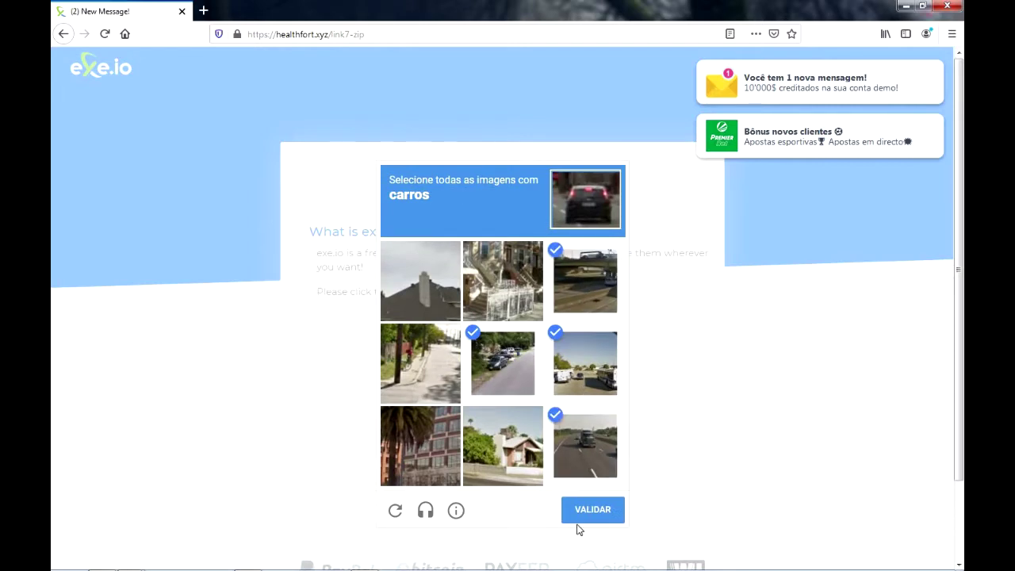
{"action": "left_click", "coordinate": [578, 512]}
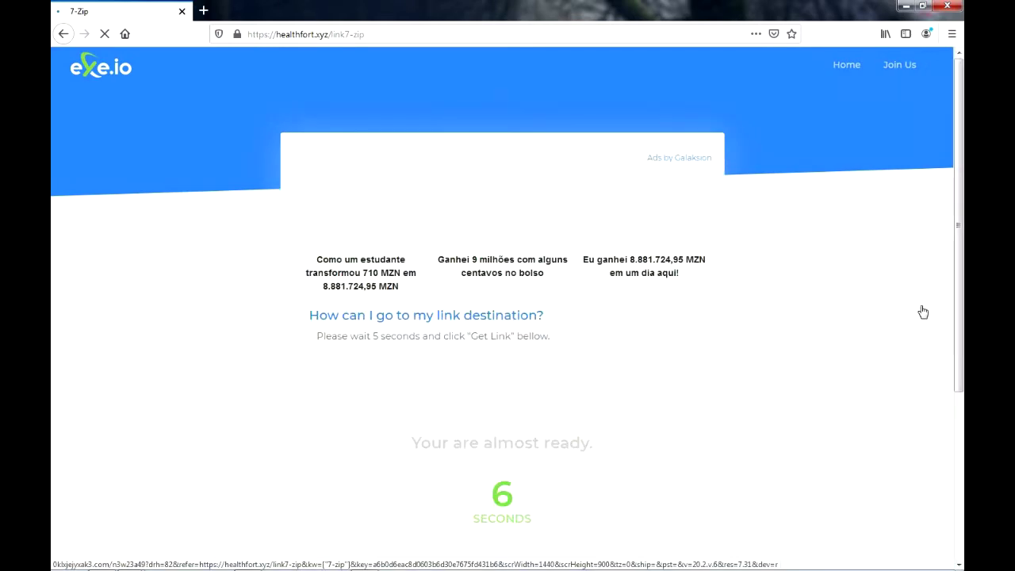
Get the destination link once the countdown ends, closing the advertising tab, to reach the 7-Zip website.
{"action": "scroll", "coordinate": [700, 364], "scroll_direction": "down", "scroll_amount": 2}
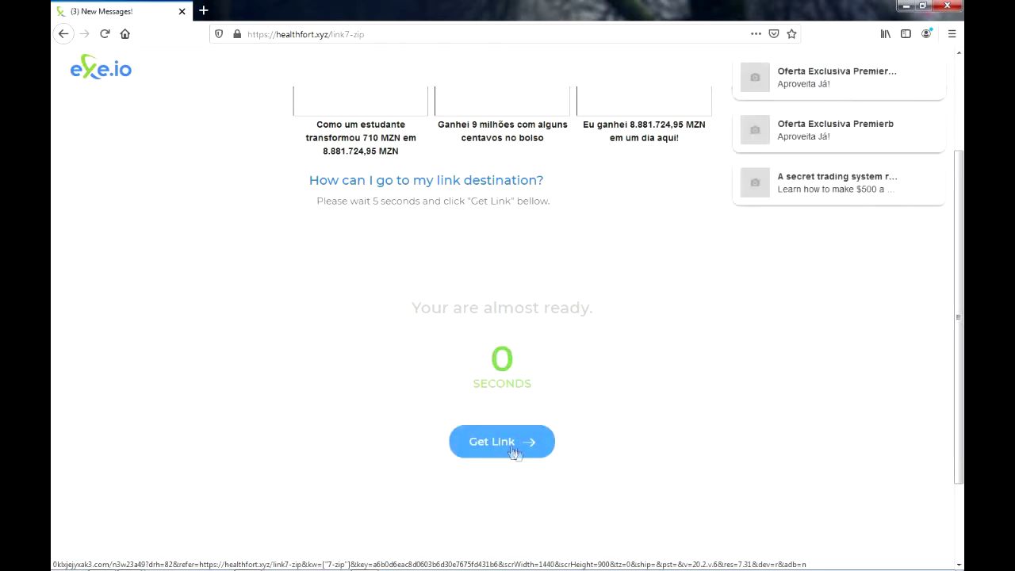
{"action": "left_click", "coordinate": [512, 451]}
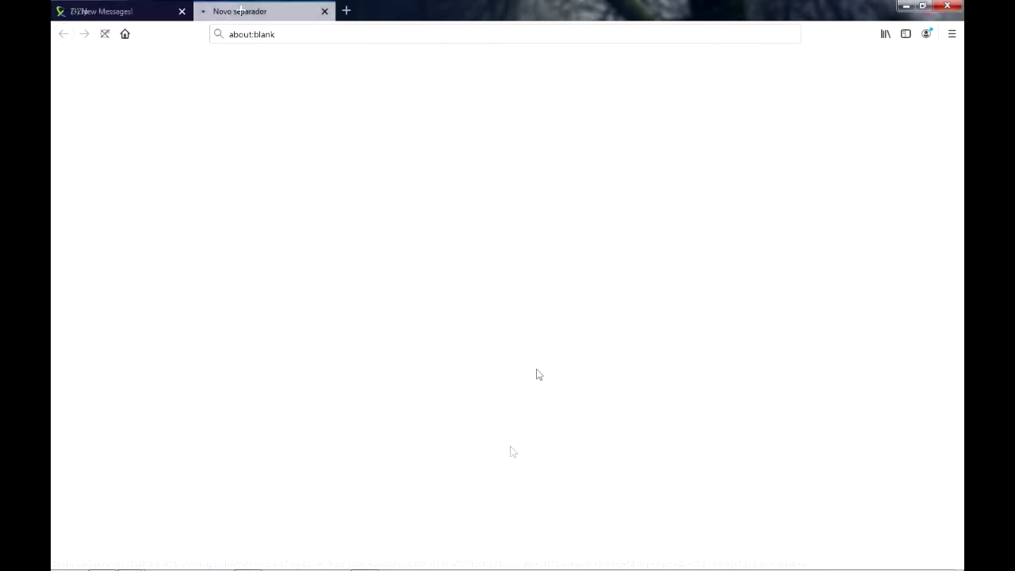
{"action": "left_click", "coordinate": [325, 12]}
{"action": "left_click", "coordinate": [471, 443]}
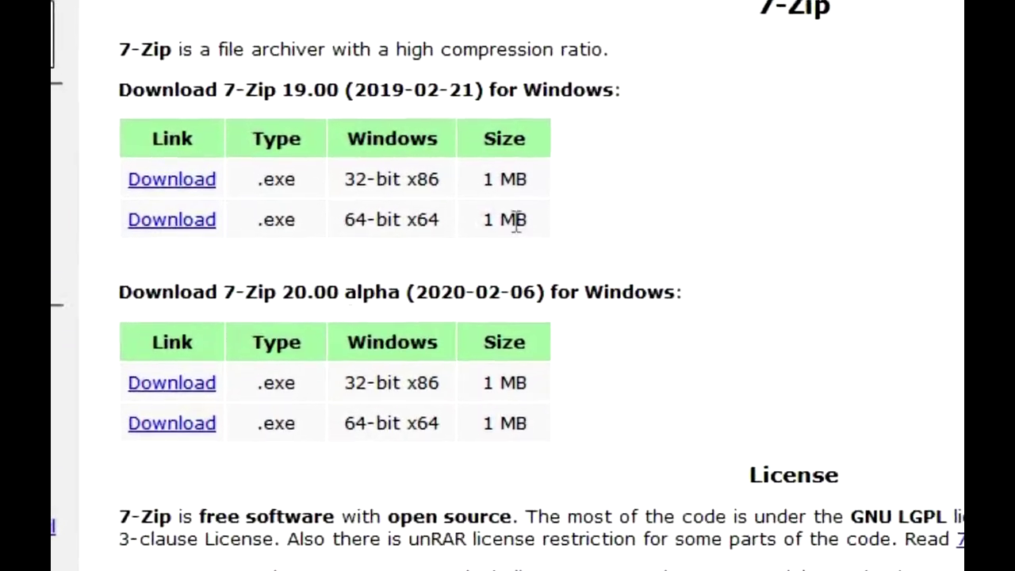
Check the computer's system type in the Windows System properties and close that window.
{"action": "left_click", "coordinate": [67, 561]}
{"action": "right_click", "coordinate": [257, 379]}
{"action": "left_click", "coordinate": [297, 490]}
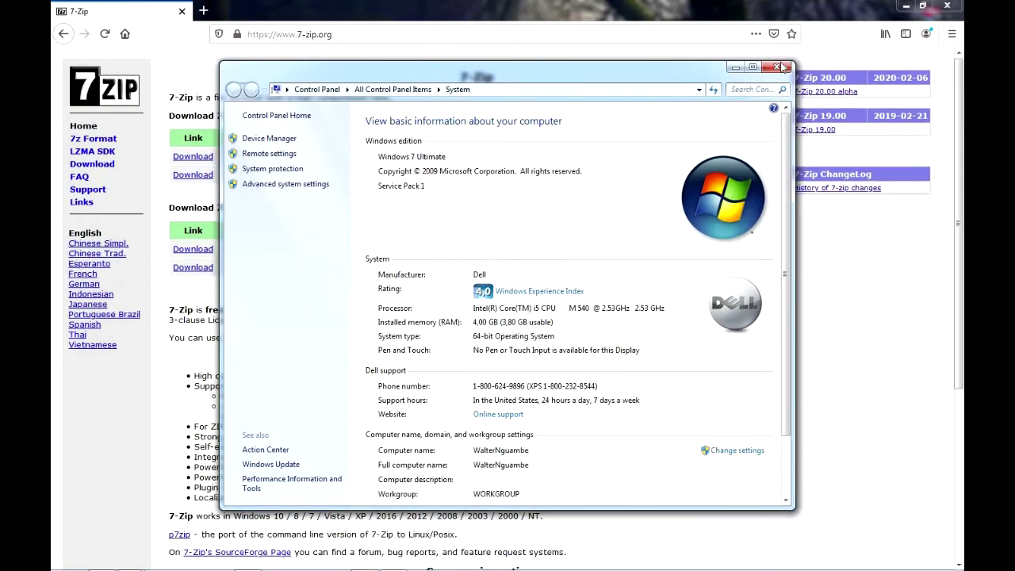
{"action": "left_click", "coordinate": [780, 68]}
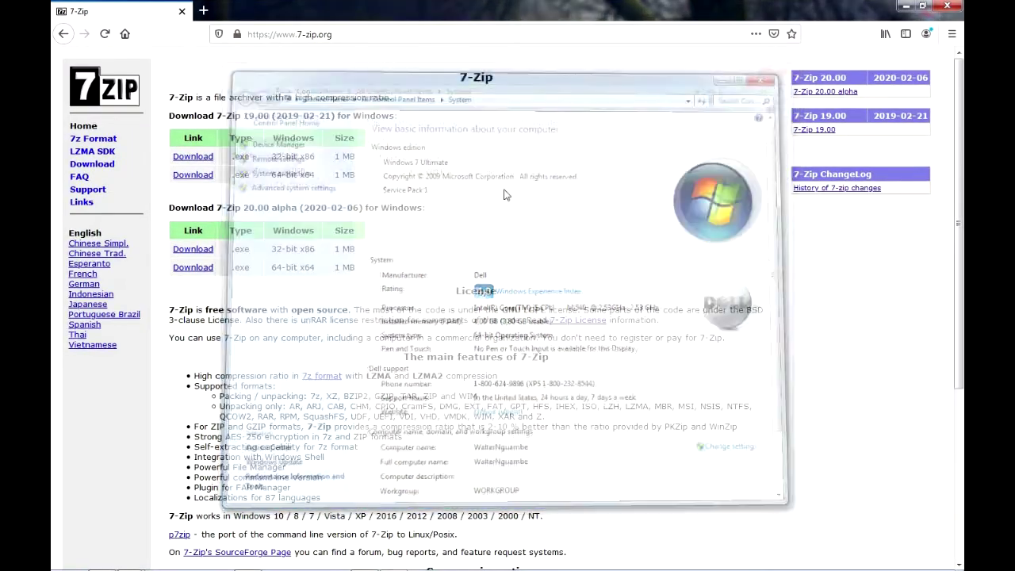
Request the 64-bit Windows installer of 7-Zip 19.00 and cancel saving the file.
{"action": "left_click", "coordinate": [203, 179]}
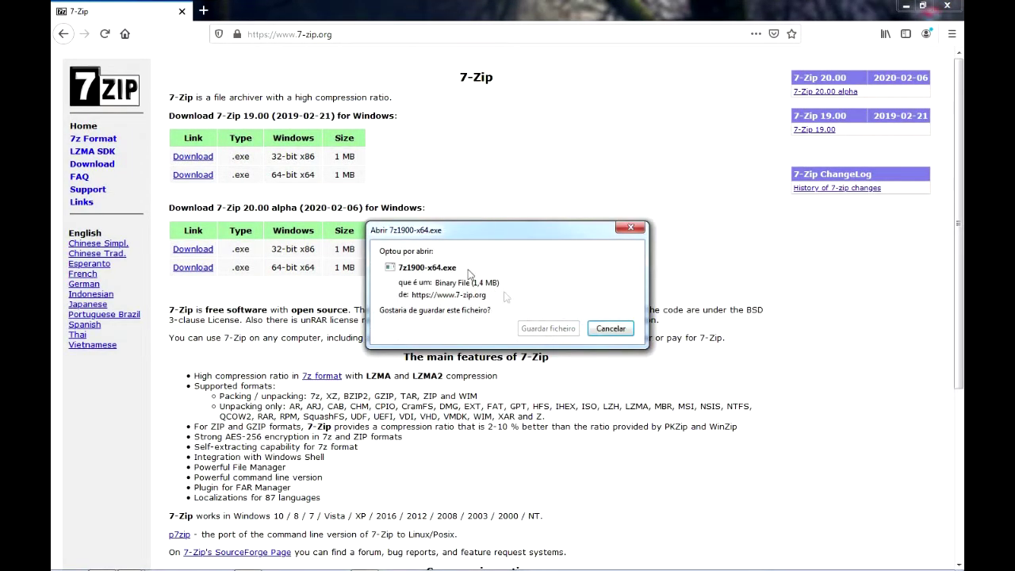
{"action": "left_click_drag", "start_coordinate": [440, 226], "coordinate": [395, 183]}
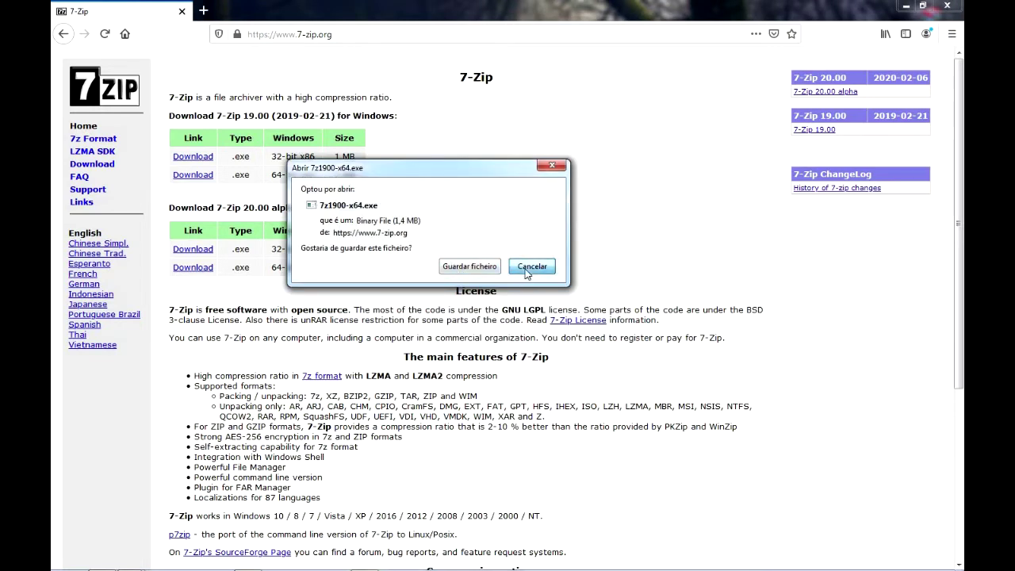
{"action": "left_click", "coordinate": [530, 267]}
Minimize the browser, refresh the desktop and select the SevenZip-setup installer.
{"action": "left_click", "coordinate": [908, 8]}
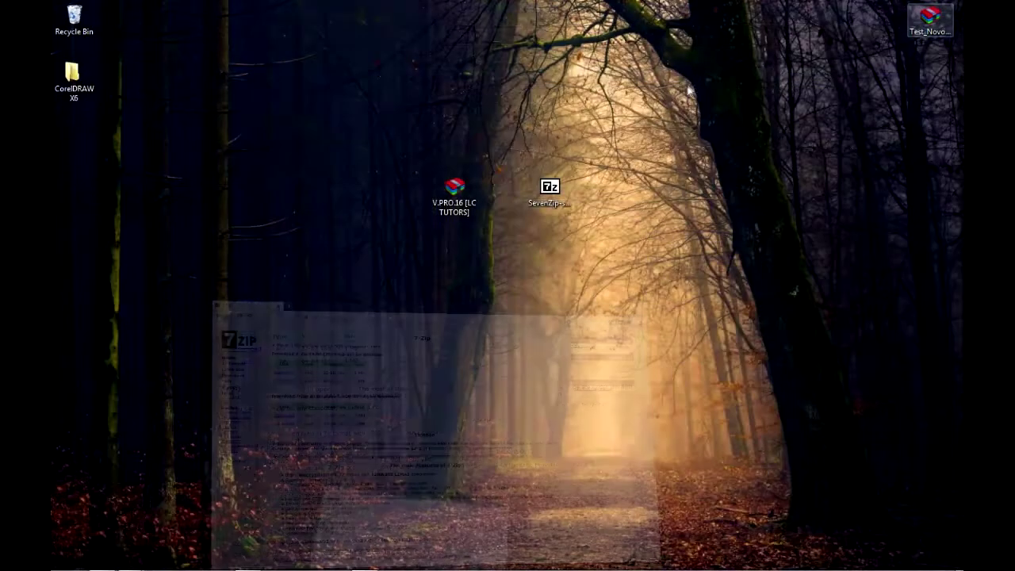
{"action": "left_click", "coordinate": [549, 192]}
{"action": "right_click", "coordinate": [591, 249]}
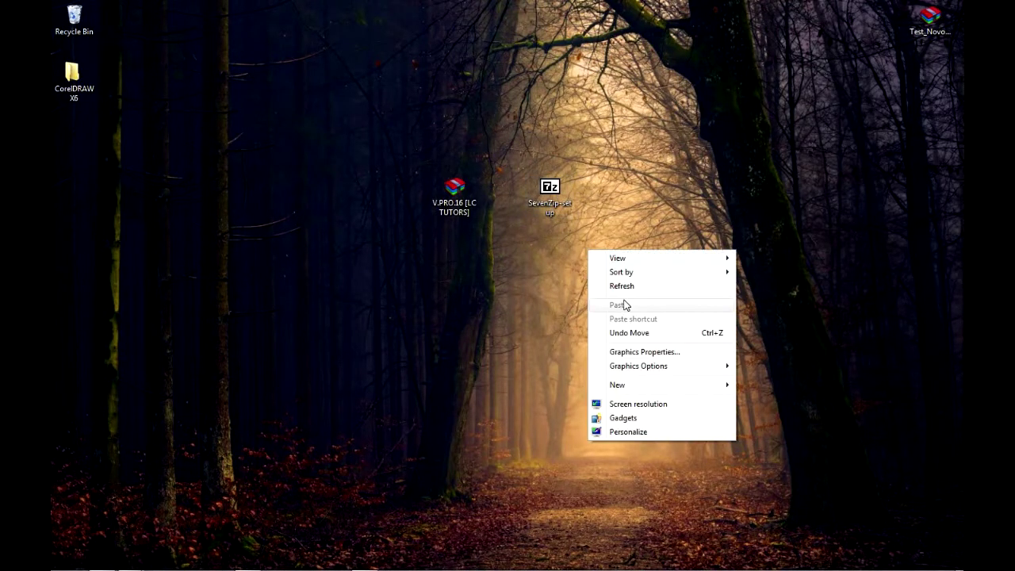
{"action": "left_click", "coordinate": [619, 287]}
{"action": "left_click", "coordinate": [548, 205]}
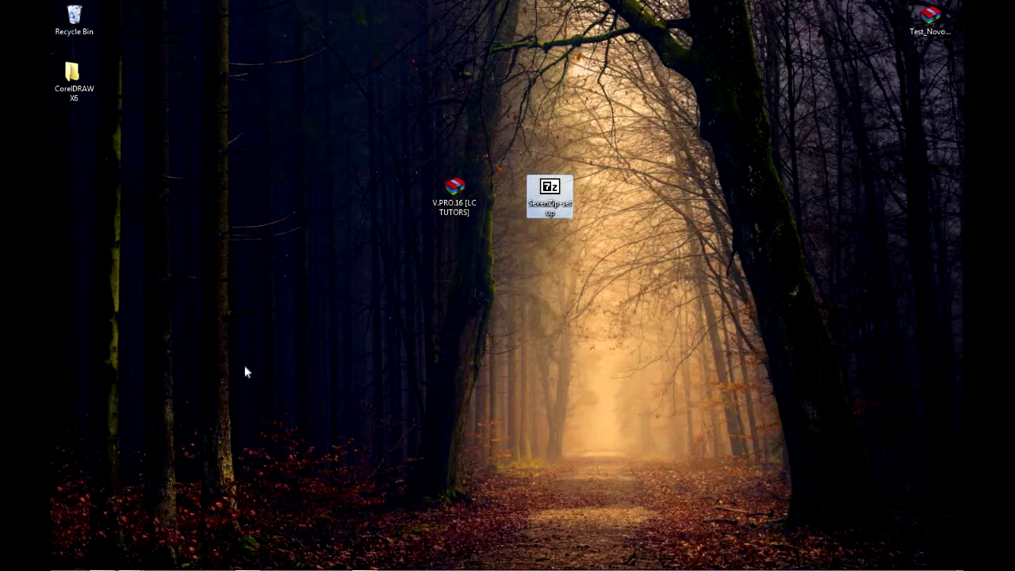
Open the personal user folder and select the Downloads folder in it.
{"action": "key", "text": "super"}
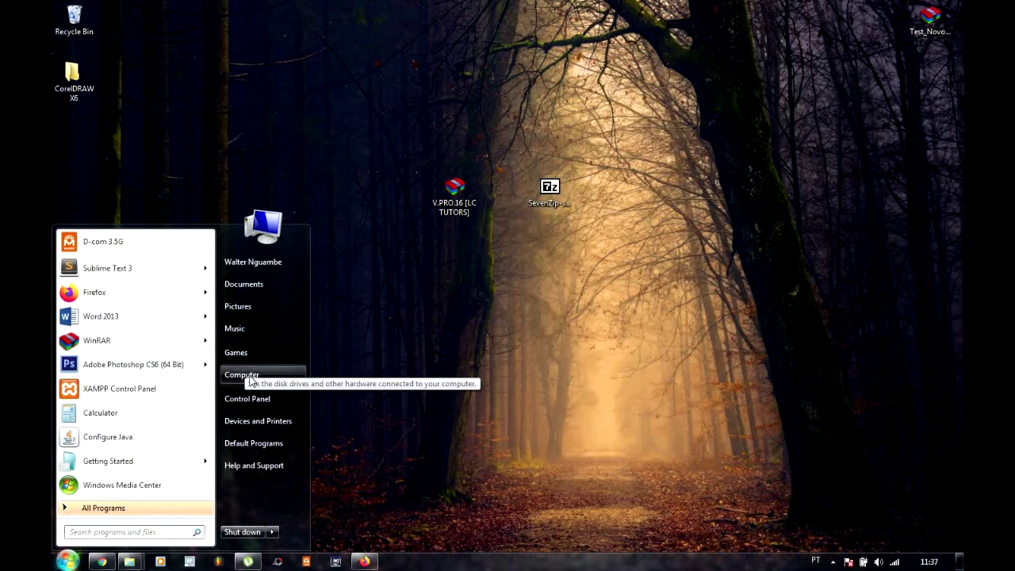
{"action": "left_click", "coordinate": [256, 264]}
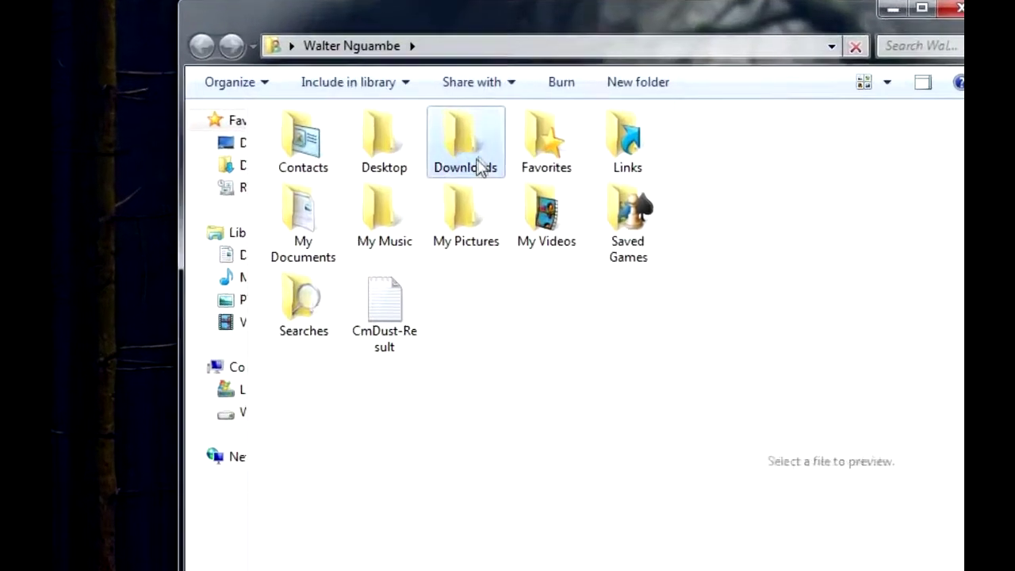
{"action": "left_click", "coordinate": [480, 168]}
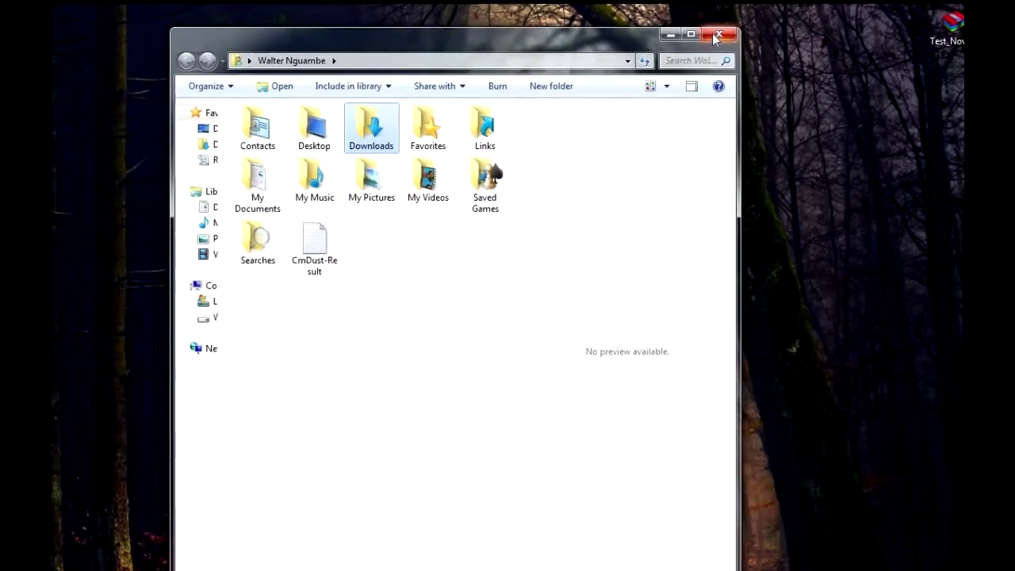
Close the user folder and install 7-Zip 19.00 to a 7-Zip folder on the Desktop from the SevenZip-setup installer.
{"action": "left_click", "coordinate": [662, 82]}
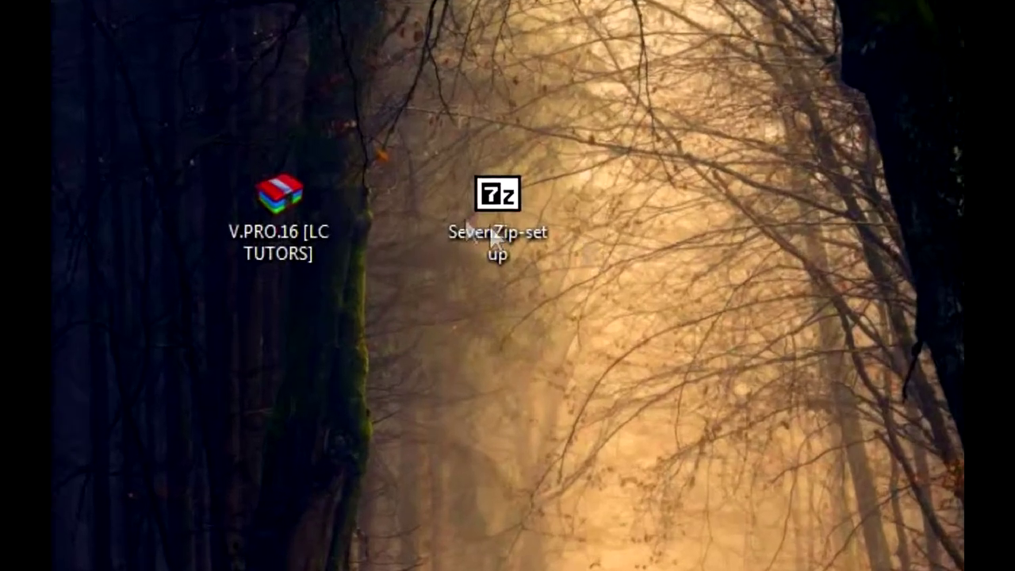
{"action": "double_click", "coordinate": [517, 211]}
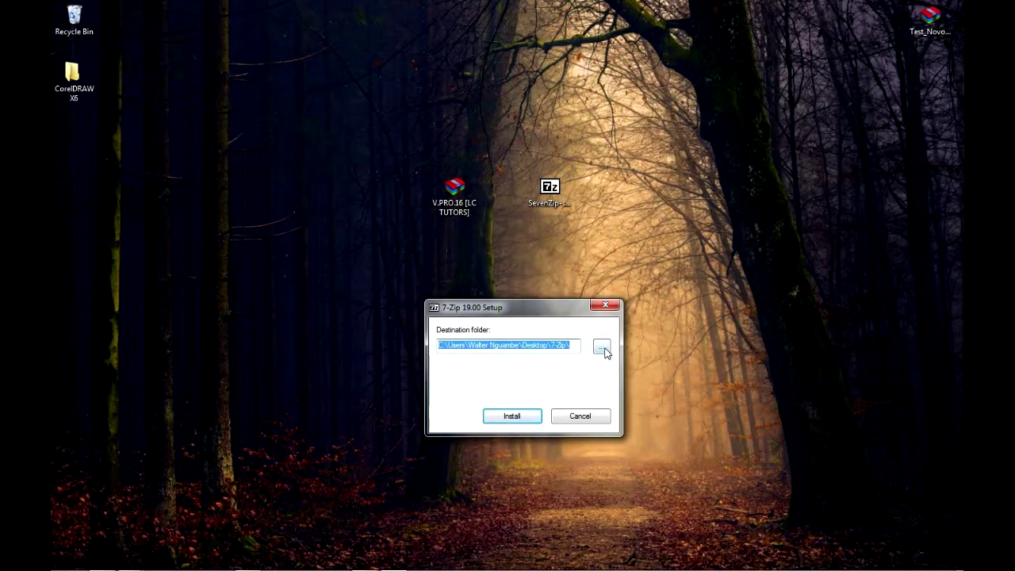
{"action": "left_click", "coordinate": [601, 348]}
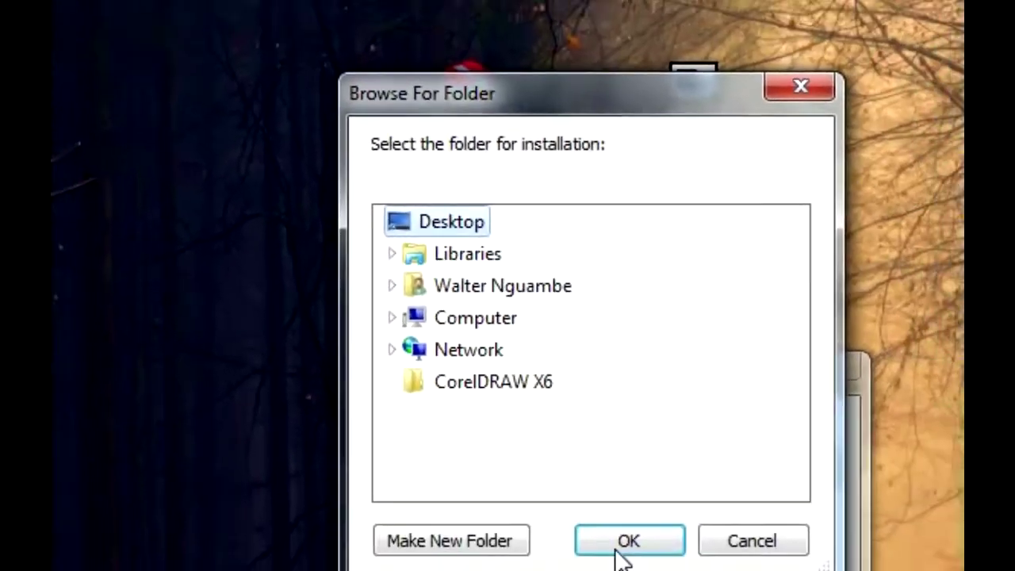
{"action": "left_click", "coordinate": [622, 542]}
{"action": "left_click", "coordinate": [511, 420]}
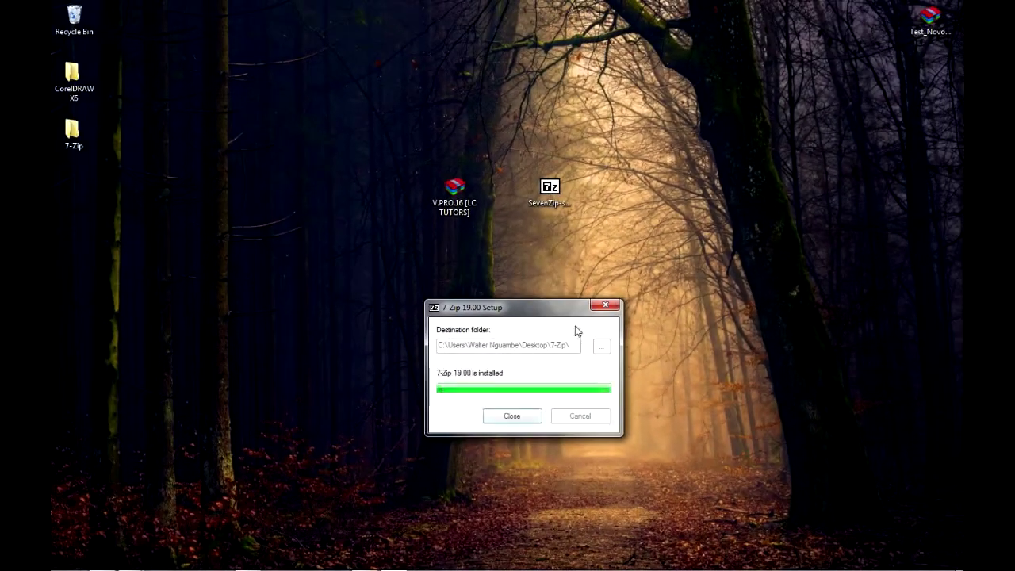
{"action": "left_click", "coordinate": [499, 422]}
Place the 7-Zip installation folder below the SevenZip-setup icon on the desktop and open it.
{"action": "left_click_drag", "start_coordinate": [81, 153], "coordinate": [521, 279]}
{"action": "left_click_drag", "start_coordinate": [569, 248], "coordinate": [548, 238]}
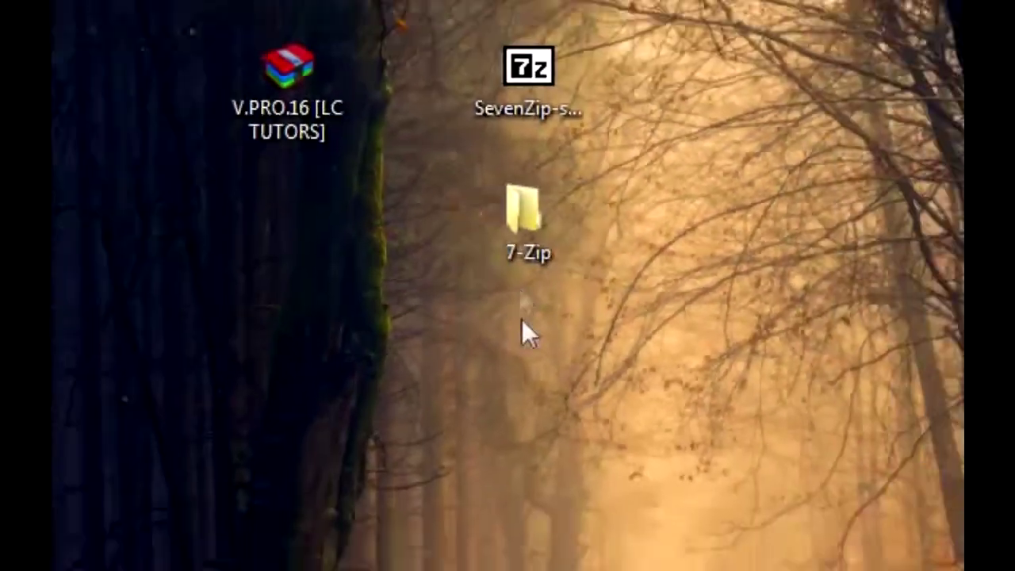
{"action": "double_click", "coordinate": [548, 246]}
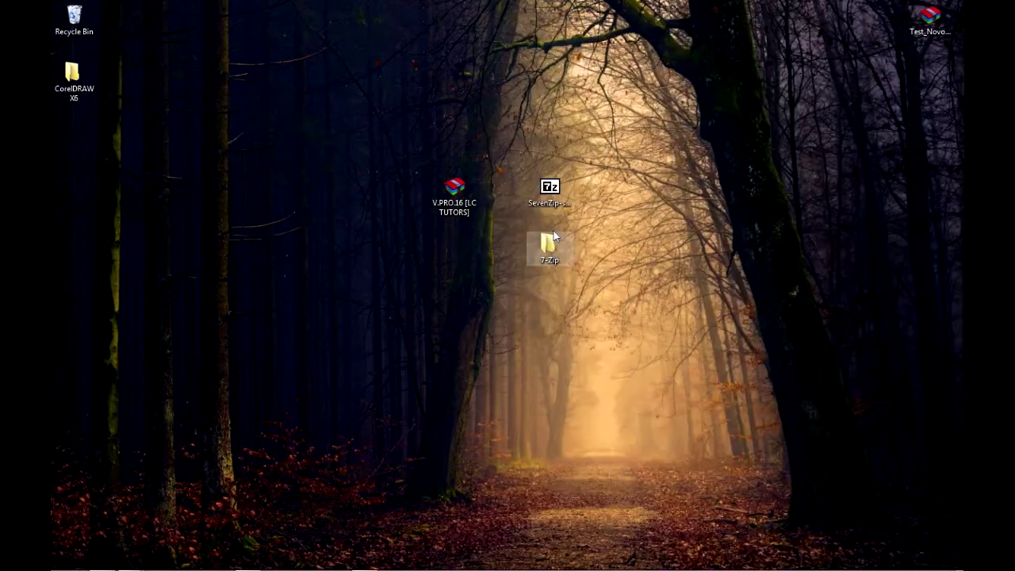
{"action": "double_click", "coordinate": [551, 255]}
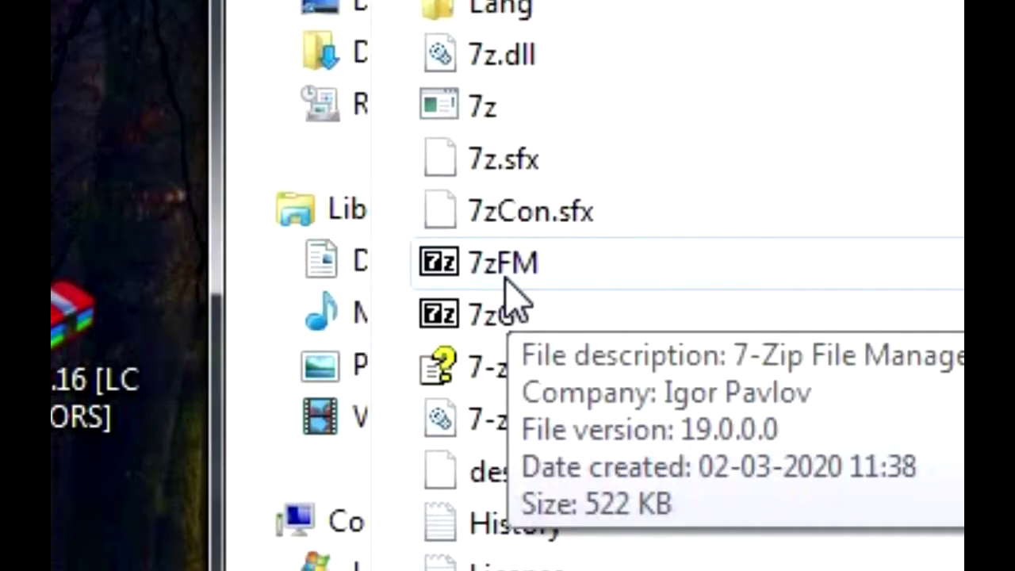
Launch the 7zFM application from the 7-Zip folder and position its window clear of the desktop icons.
{"action": "left_click", "coordinate": [555, 172]}
{"action": "right_click", "coordinate": [505, 280]}
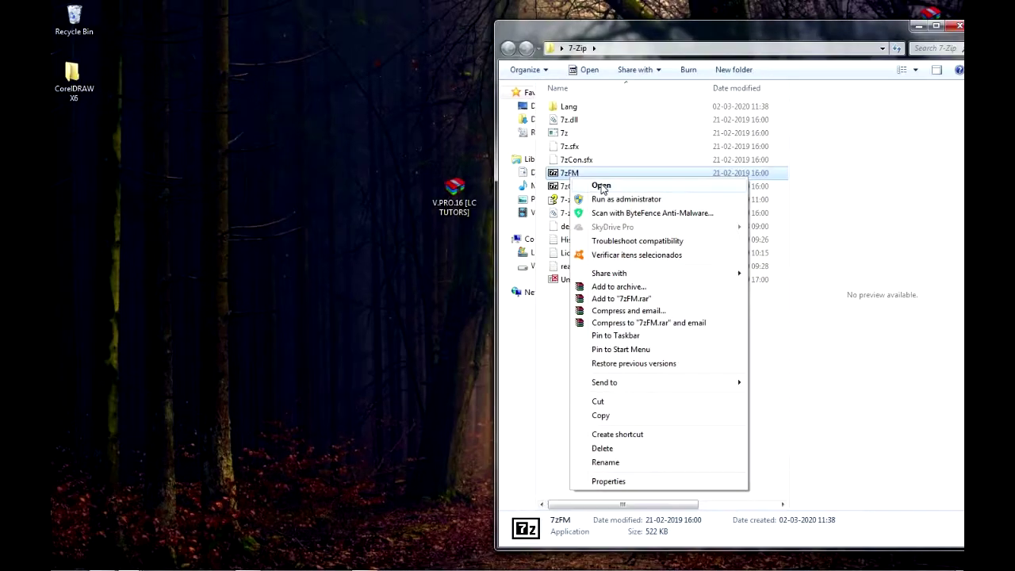
{"action": "left_click", "coordinate": [601, 187]}
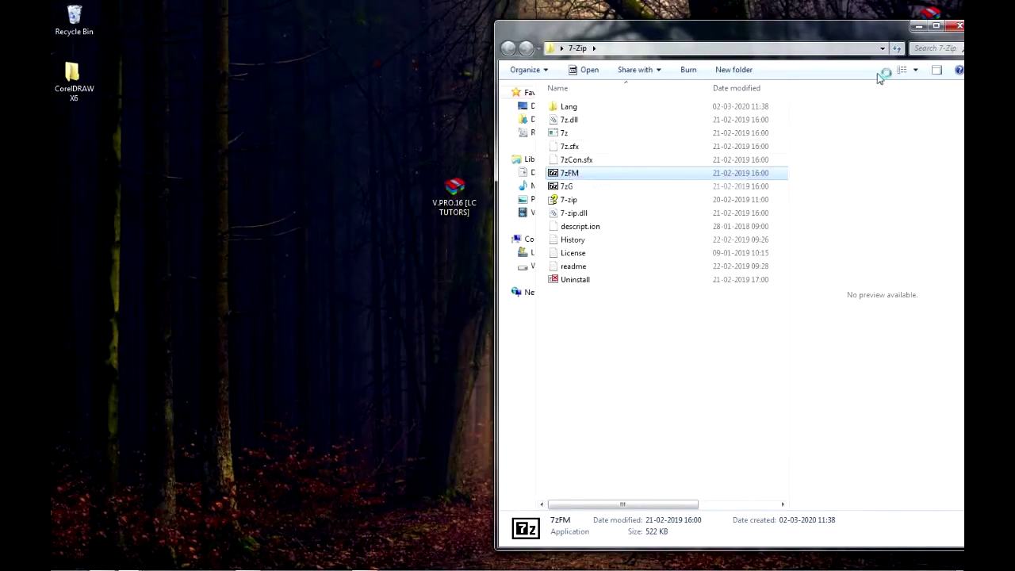
{"action": "left_click", "coordinate": [958, 30]}
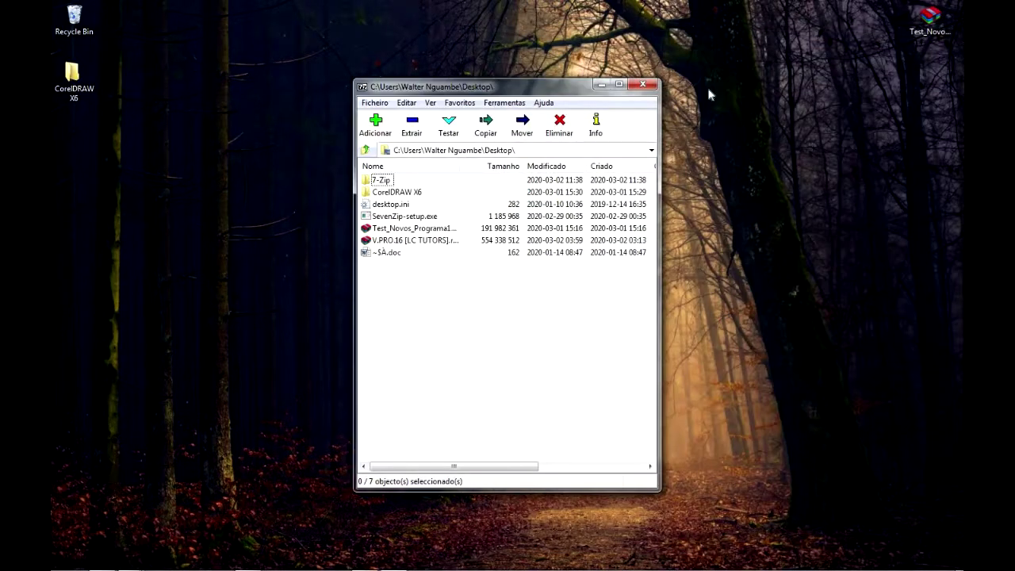
{"action": "left_click_drag", "start_coordinate": [423, 88], "coordinate": [190, 80]}
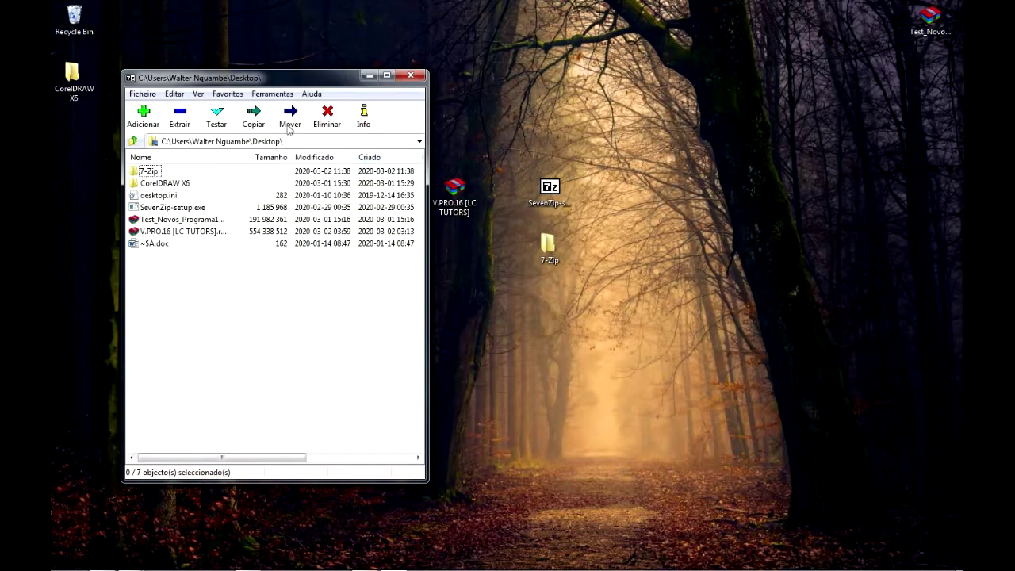
{"action": "left_click_drag", "start_coordinate": [306, 80], "coordinate": [262, 66]}
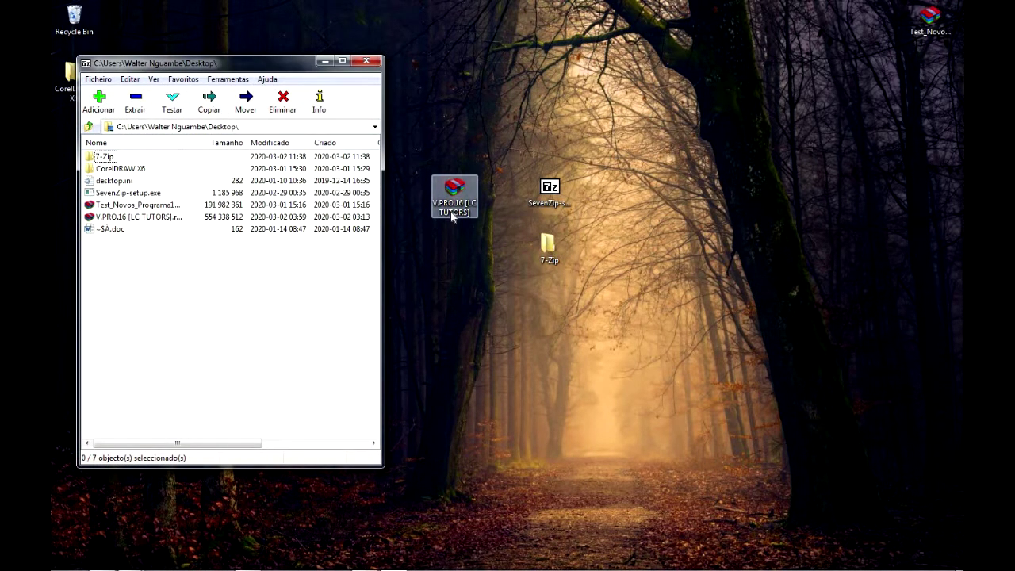
Go up from Desktop to the user folder in the 7-Zip file manager and move its window across the desktop.
{"action": "left_click", "coordinate": [452, 216]}
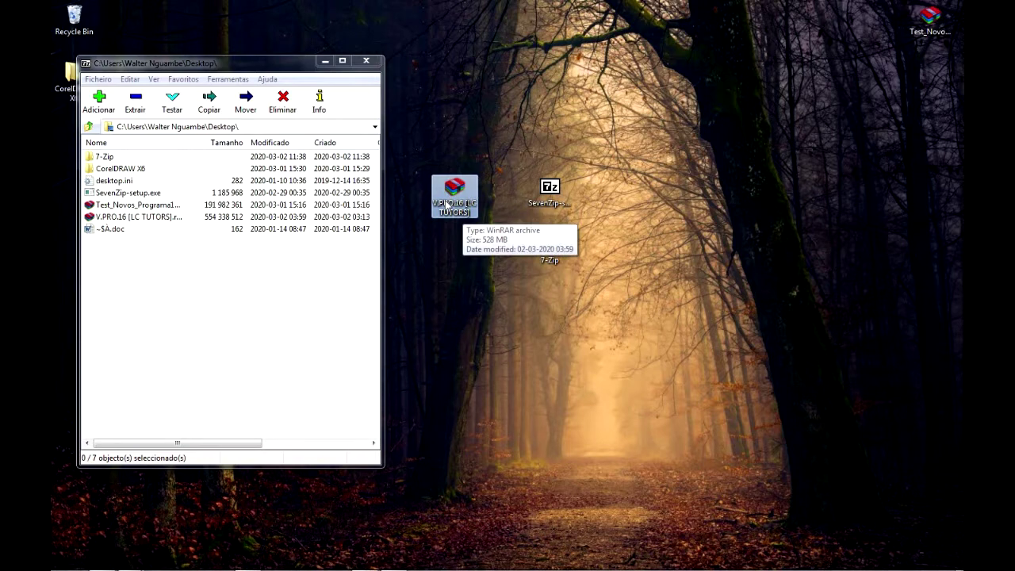
{"action": "left_click", "coordinate": [329, 224]}
{"action": "left_click", "coordinate": [90, 127]}
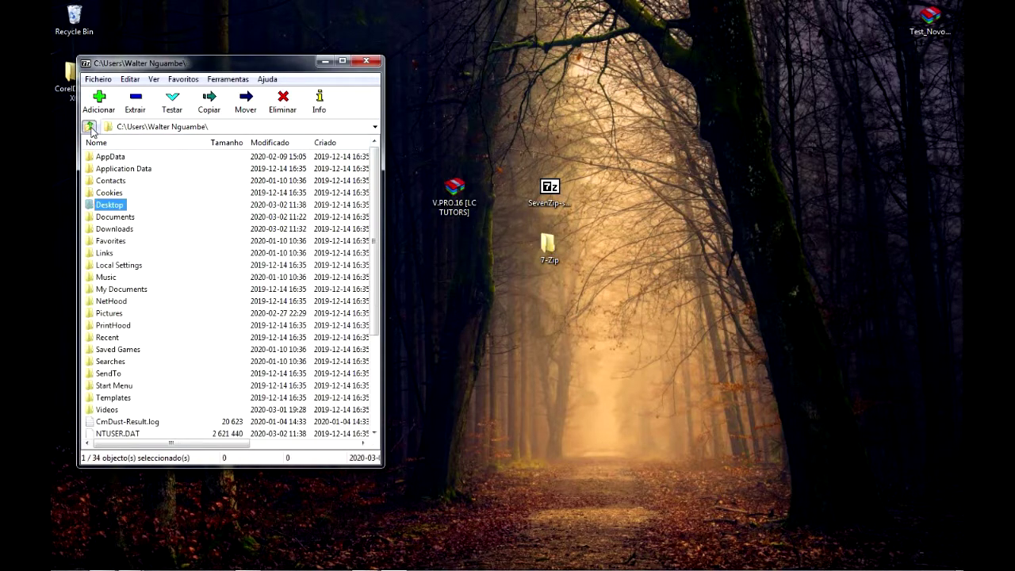
{"action": "left_click", "coordinate": [90, 126]}
{"action": "left_click_drag", "start_coordinate": [159, 64], "coordinate": [675, 110]}
Open the Desktop folder in the 7-Zip file manager and select the V.PRO.16 [LC TUTORS].rar archive.
{"action": "double_click", "coordinate": [654, 214]}
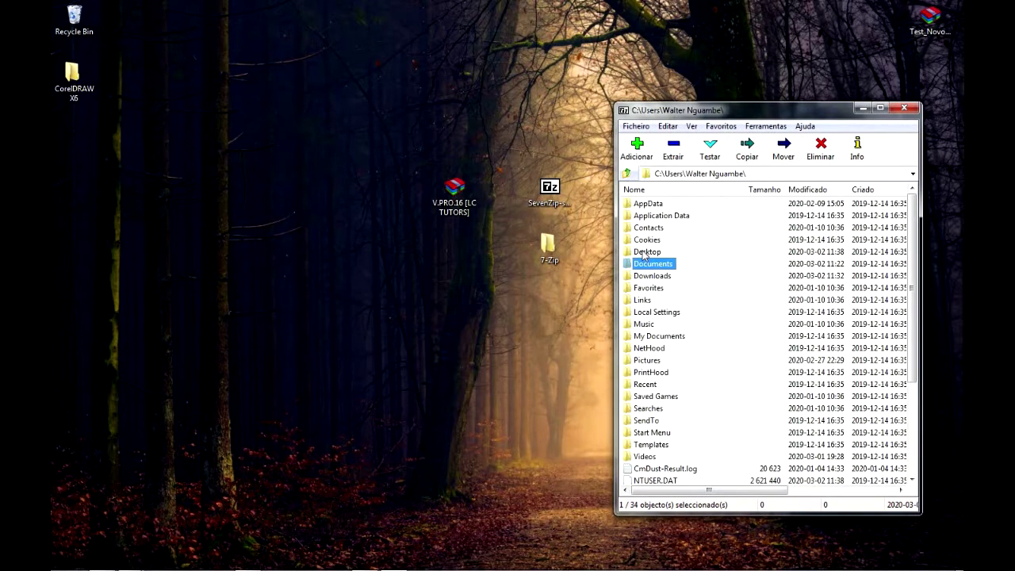
{"action": "left_click", "coordinate": [643, 253]}
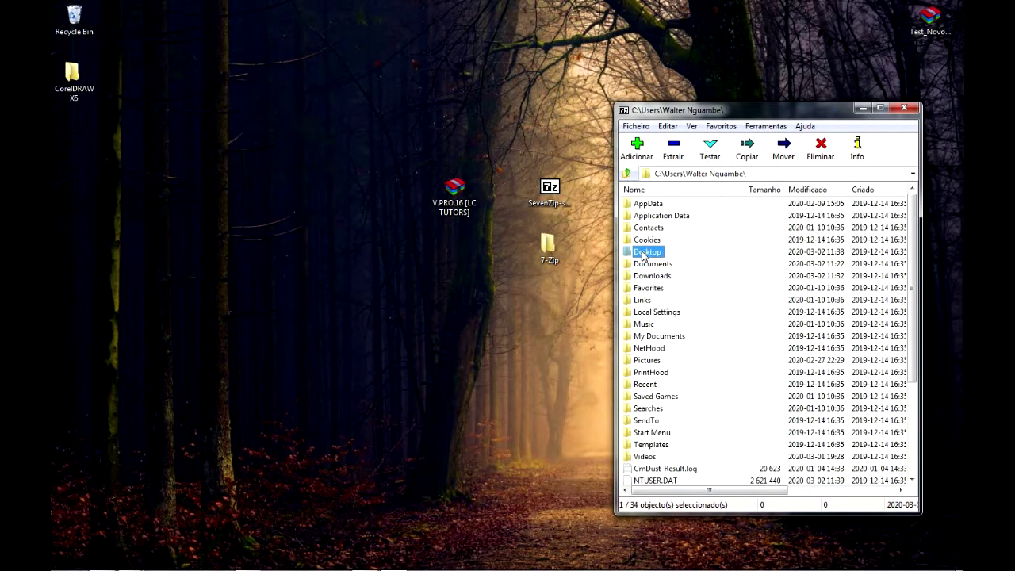
{"action": "double_click", "coordinate": [646, 253]}
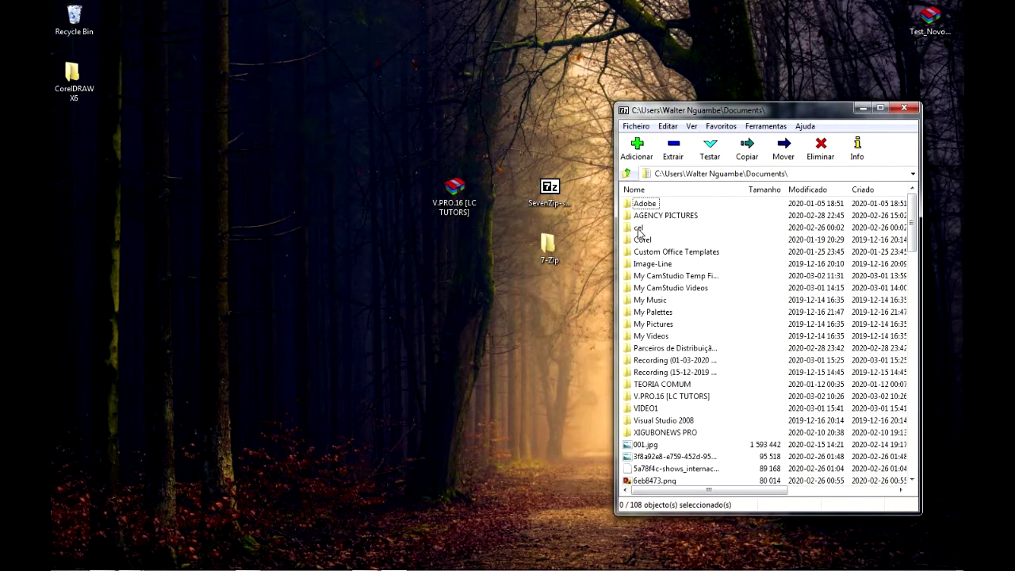
{"action": "key", "text": "BackSpace"}
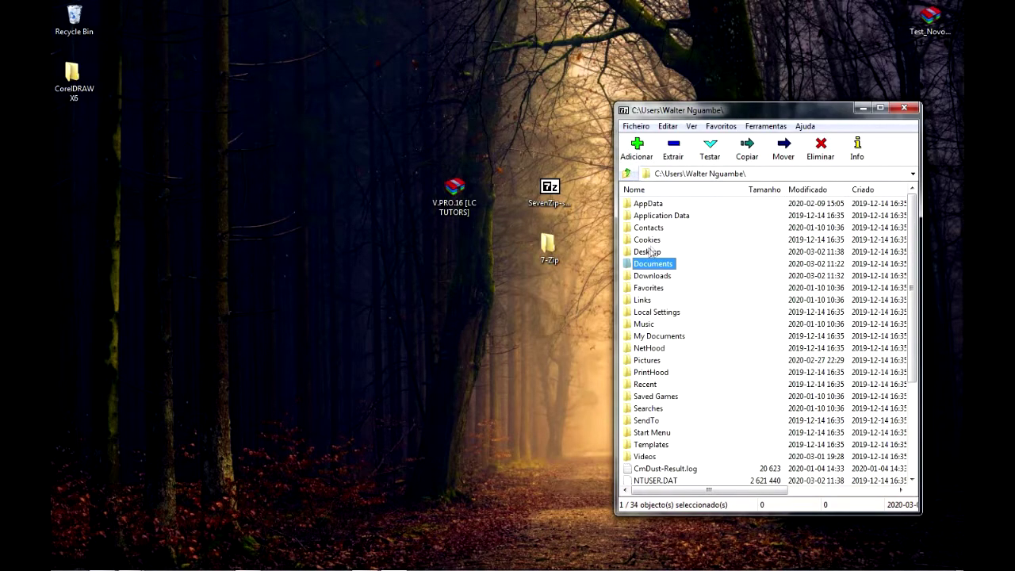
{"action": "double_click", "coordinate": [651, 252]}
{"action": "left_click", "coordinate": [667, 264]}
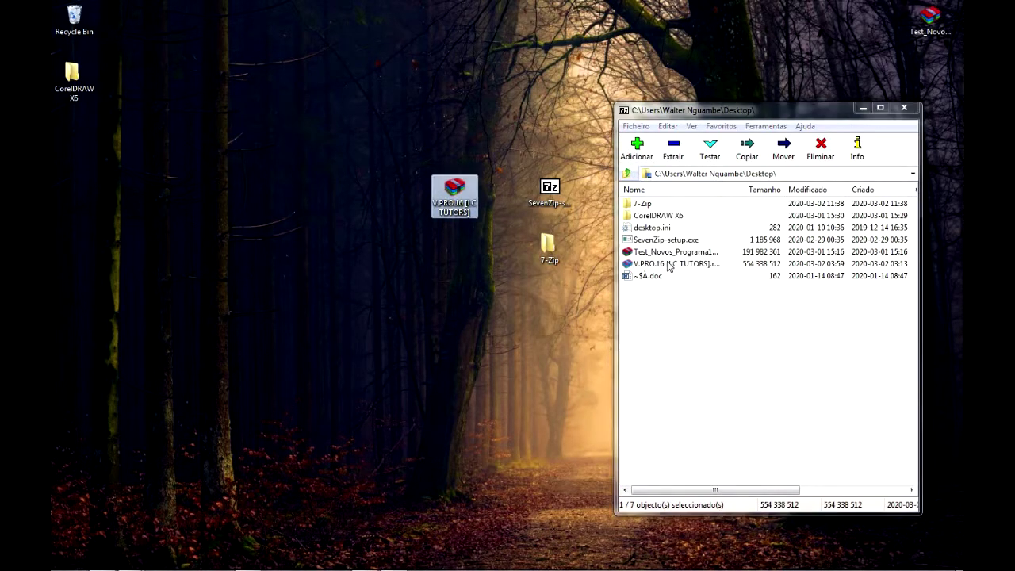
Extract the V.PRO.16 [LC TUTORS].rar archive with Desktop as the destination, into its own V.PRO.16 [LC TUTORS] subfolder.
{"action": "key", "text": "F2"}
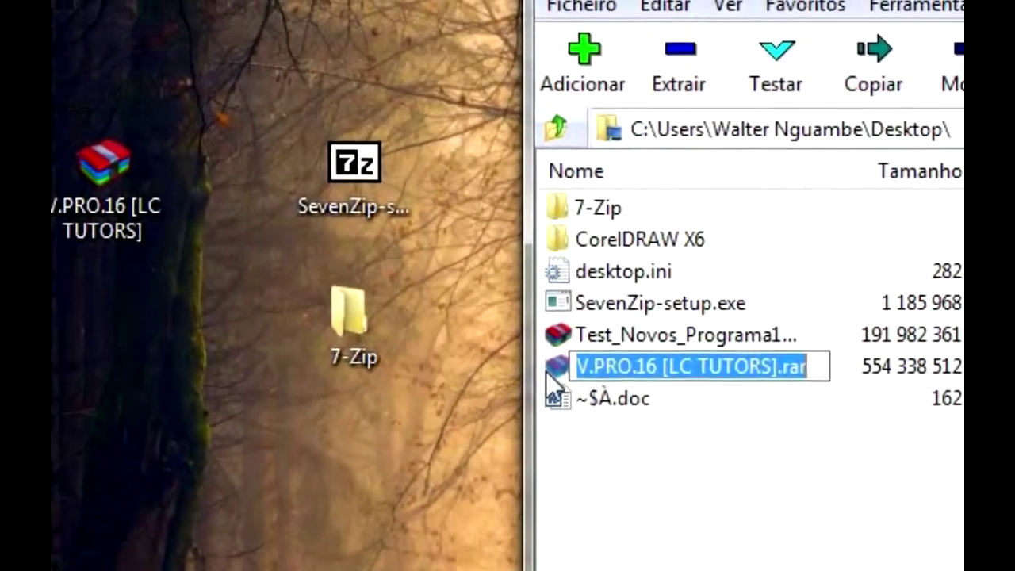
{"action": "left_click", "coordinate": [844, 422]}
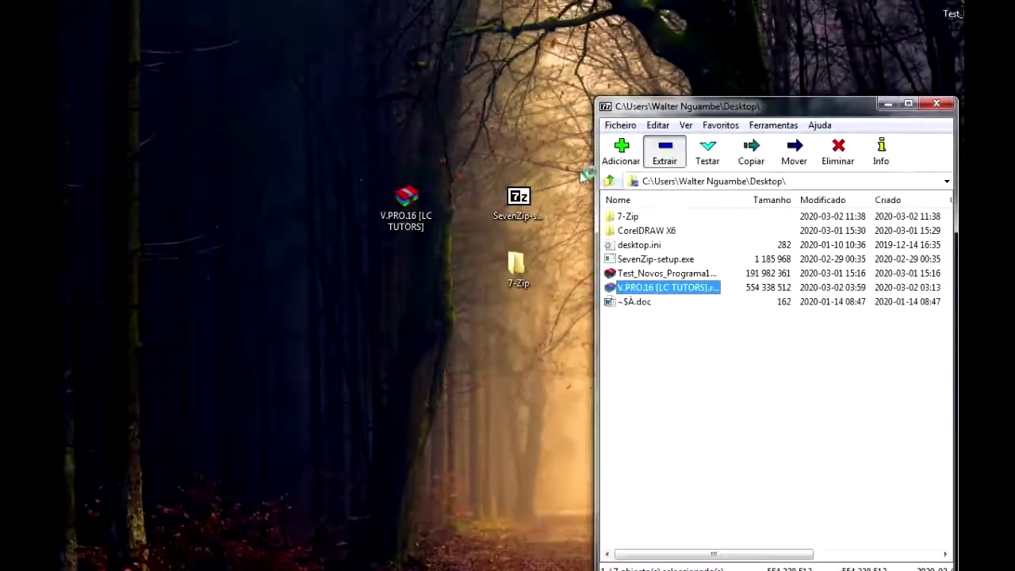
{"action": "left_click", "coordinate": [545, 207]}
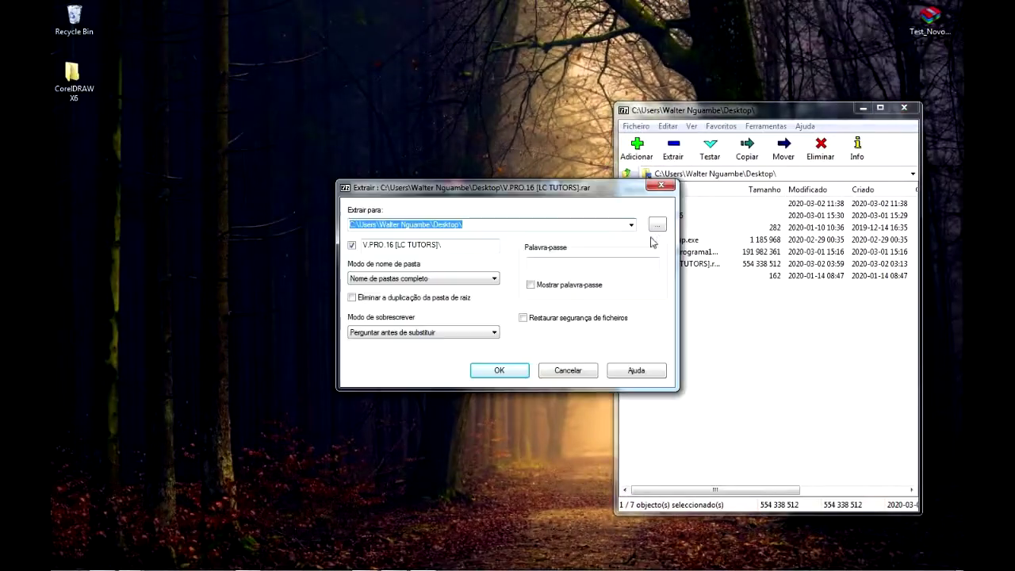
{"action": "left_click", "coordinate": [656, 225]}
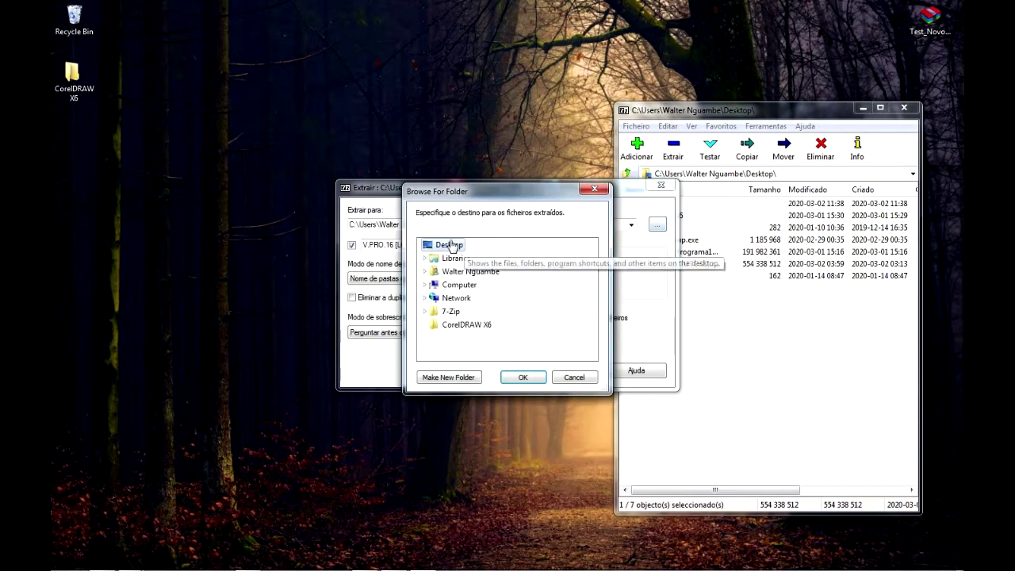
{"action": "left_click", "coordinate": [514, 376]}
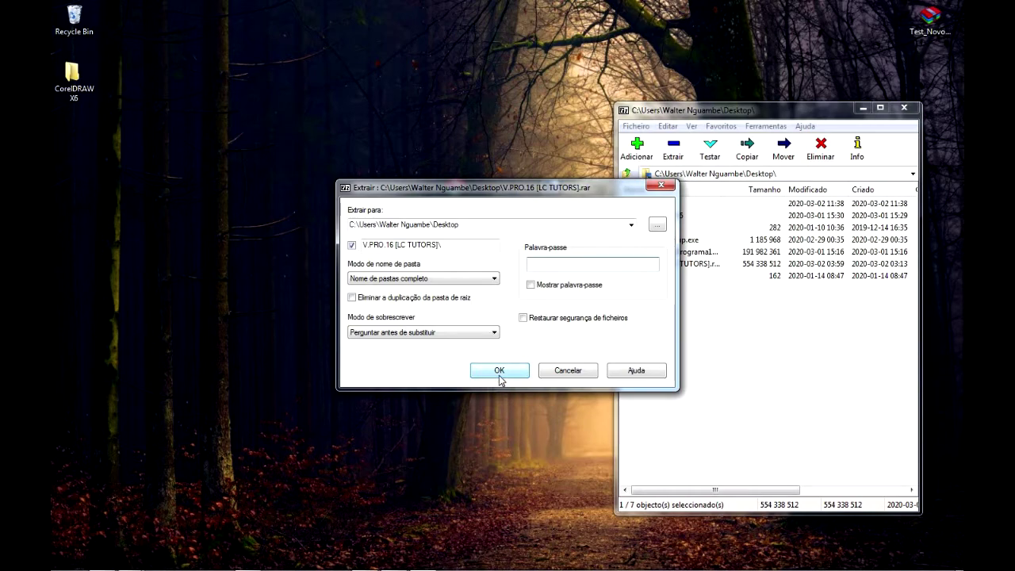
{"action": "left_click", "coordinate": [500, 376]}
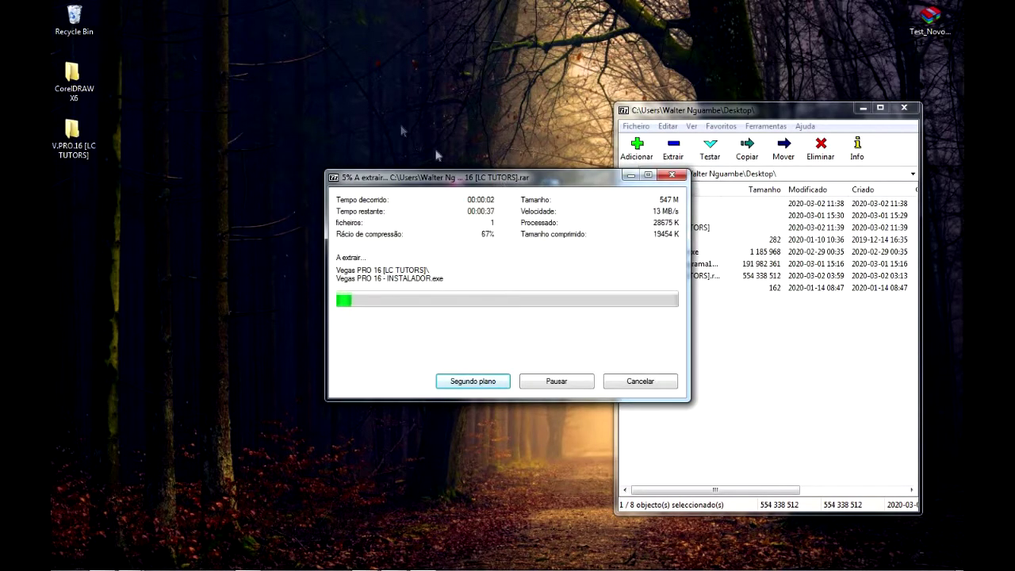
Refresh the desktop and close the 7-Zip file manager.
{"action": "left_click_drag", "start_coordinate": [571, 183], "coordinate": [472, 133]}
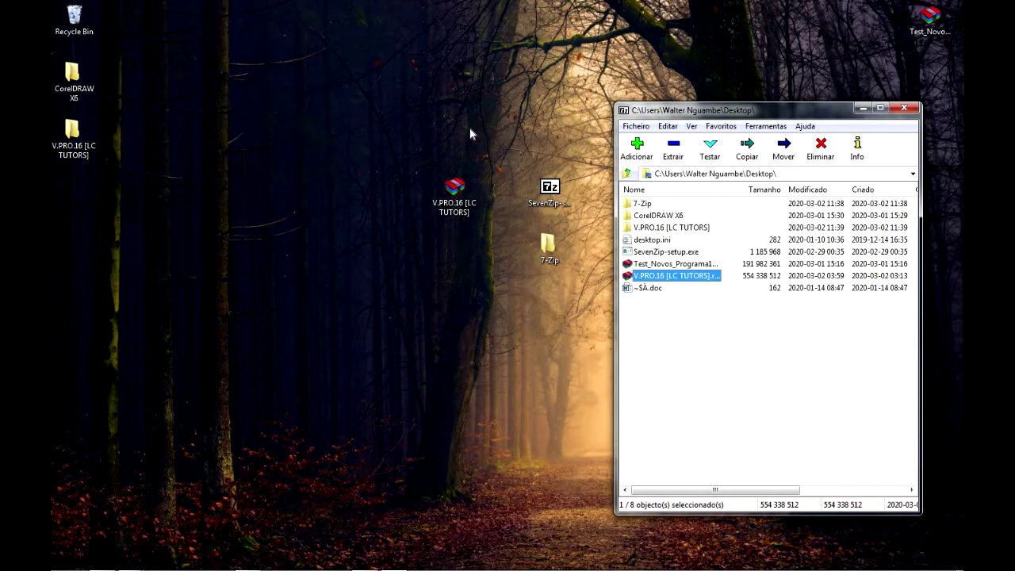
{"action": "left_click", "coordinate": [454, 195]}
{"action": "right_click", "coordinate": [331, 204]}
{"action": "right_click", "coordinate": [331, 203]}
{"action": "left_click", "coordinate": [373, 239]}
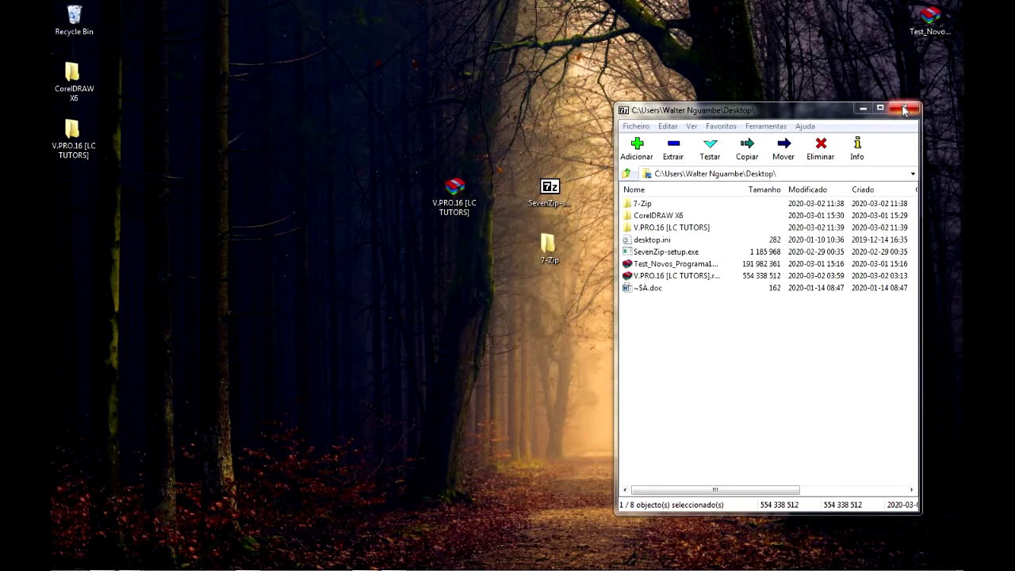
{"action": "left_click", "coordinate": [904, 109]}
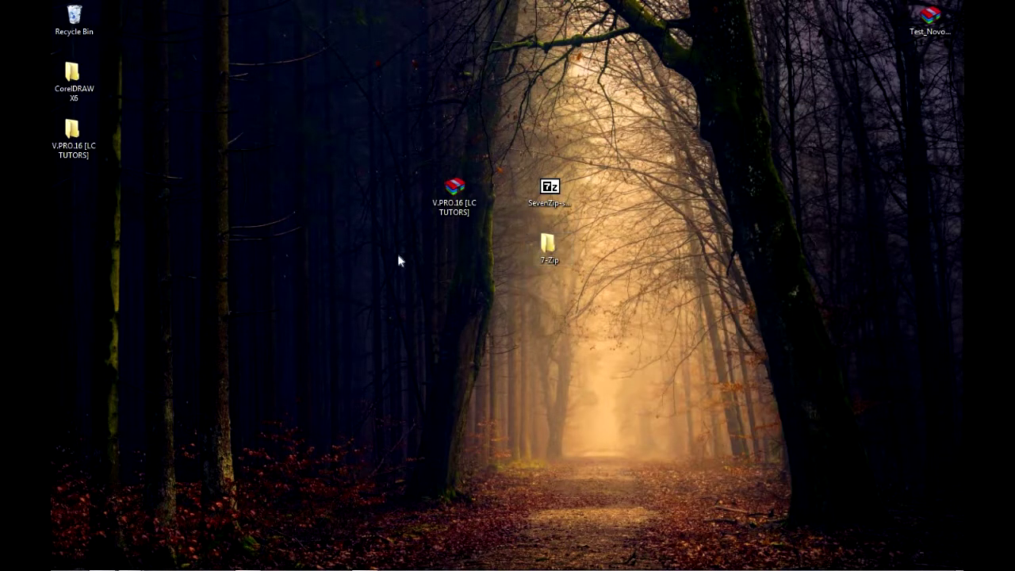
Place the extracted V.PRO.16 [LC TUTORS] folder directly below its archive and try to open the archive itself.
{"action": "left_click", "coordinate": [65, 147]}
{"action": "left_click_drag", "start_coordinate": [440, 270], "coordinate": [450, 240]}
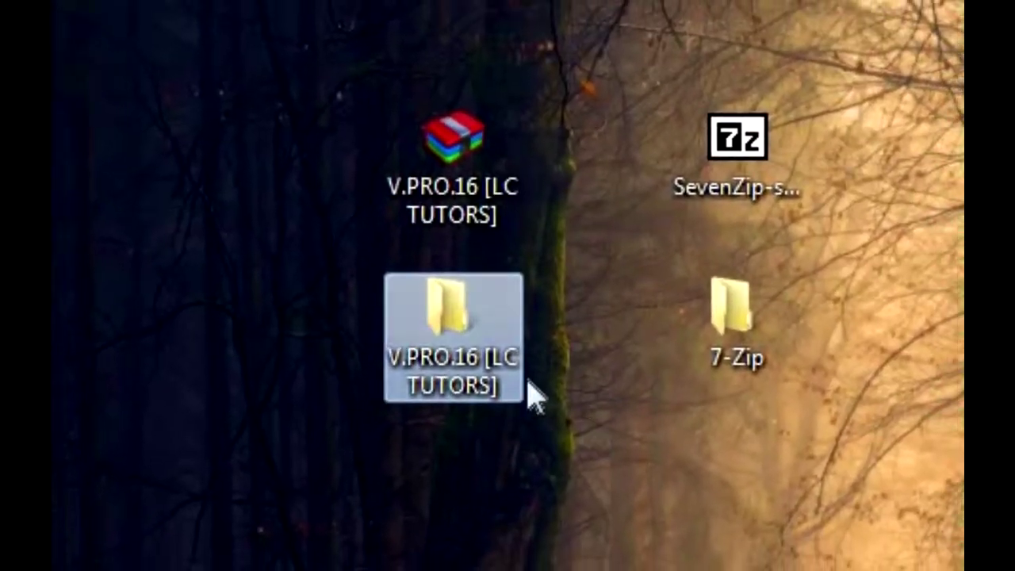
{"action": "left_click", "coordinate": [457, 194]}
{"action": "double_click", "coordinate": [469, 175]}
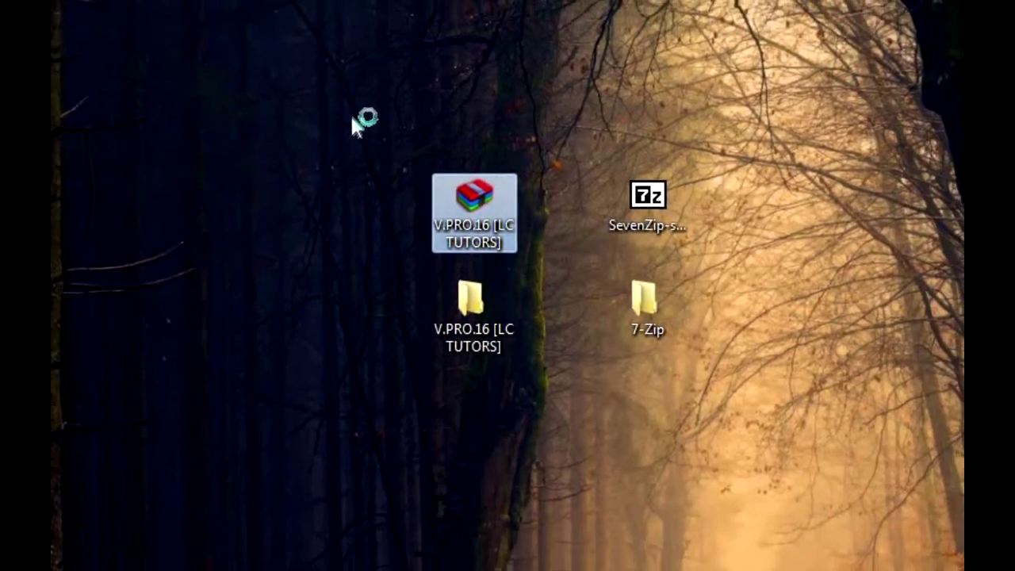
Refresh the desktop, then open the extracted V.PRO.16 [LC TUTORS] folder and select the Vegas PRO 16 [LC TUTORS] subfolder.
{"action": "left_click", "coordinate": [298, 179]}
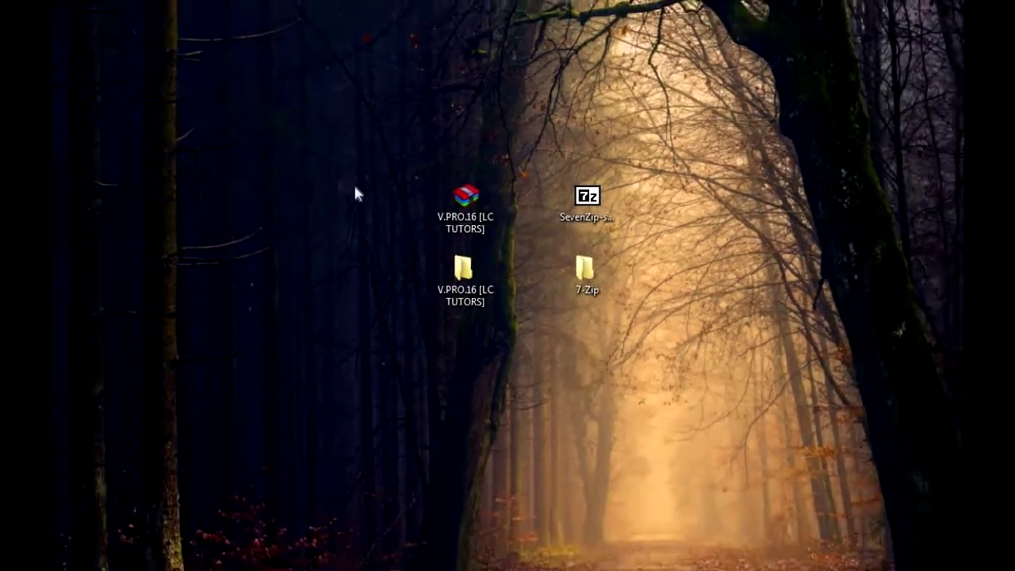
{"action": "right_click", "coordinate": [301, 182]}
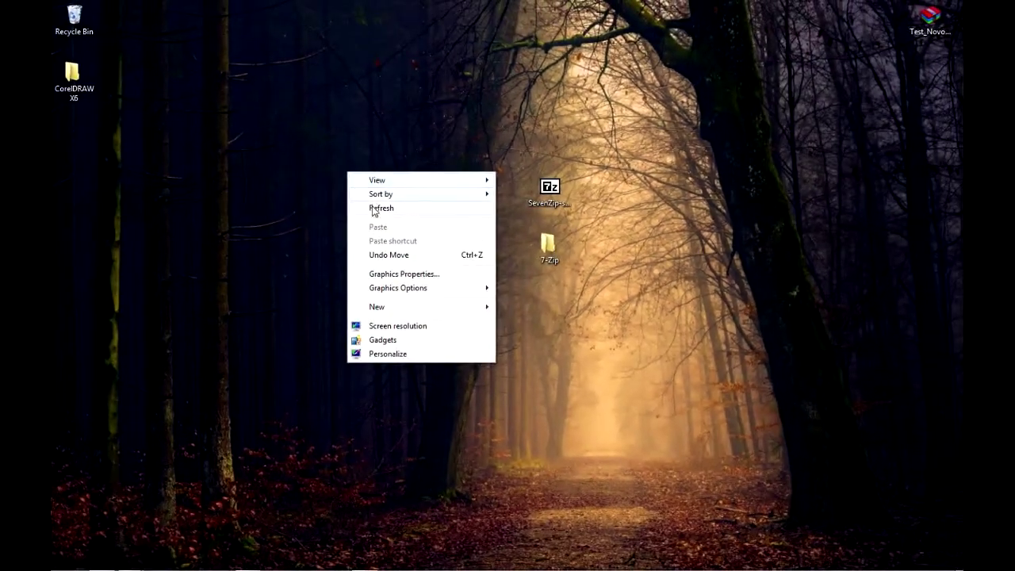
{"action": "left_click", "coordinate": [342, 236]}
{"action": "left_click", "coordinate": [591, 341]}
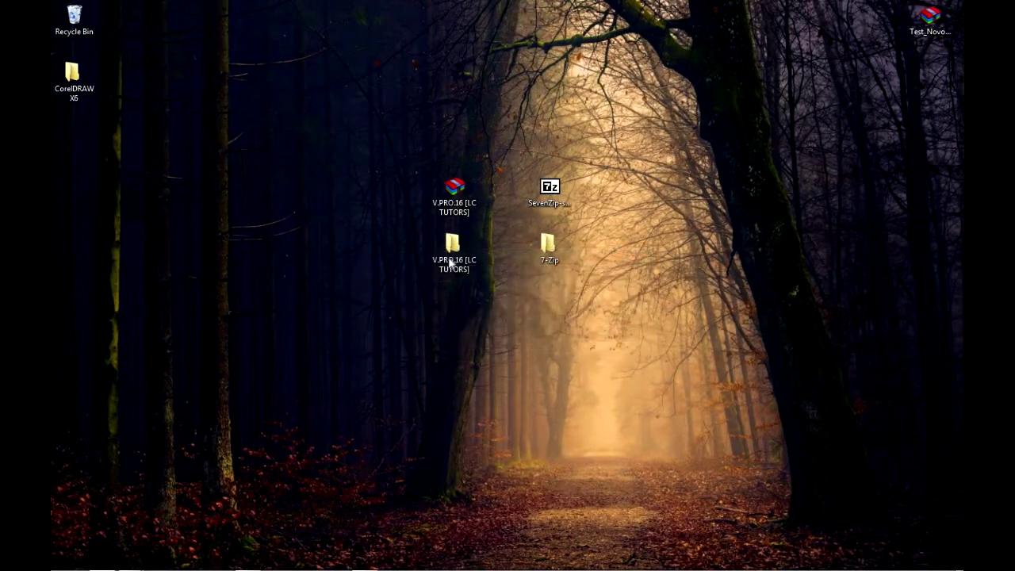
{"action": "left_click", "coordinate": [455, 262]}
{"action": "double_click", "coordinate": [441, 259]}
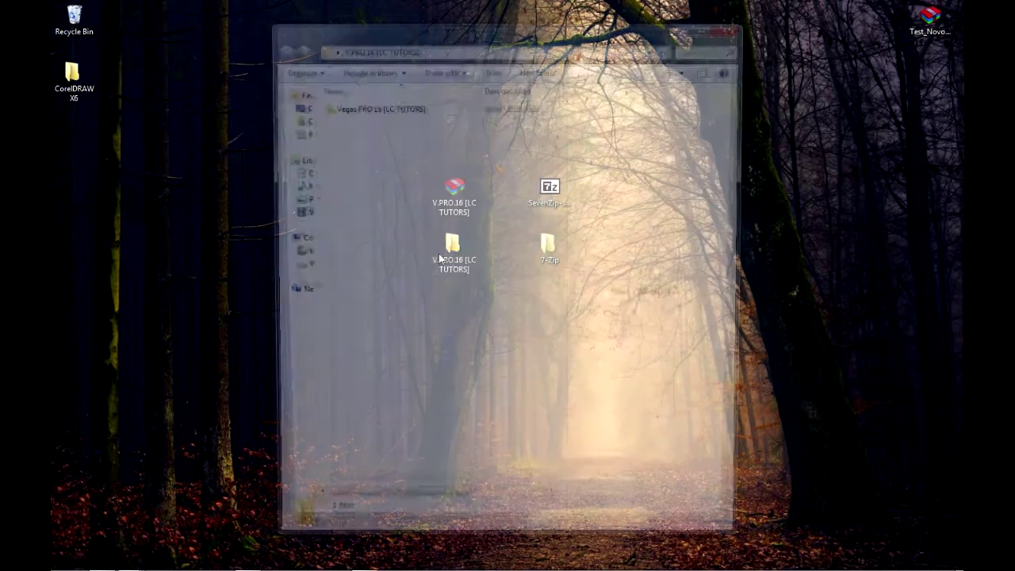
{"action": "left_click", "coordinate": [358, 107]}
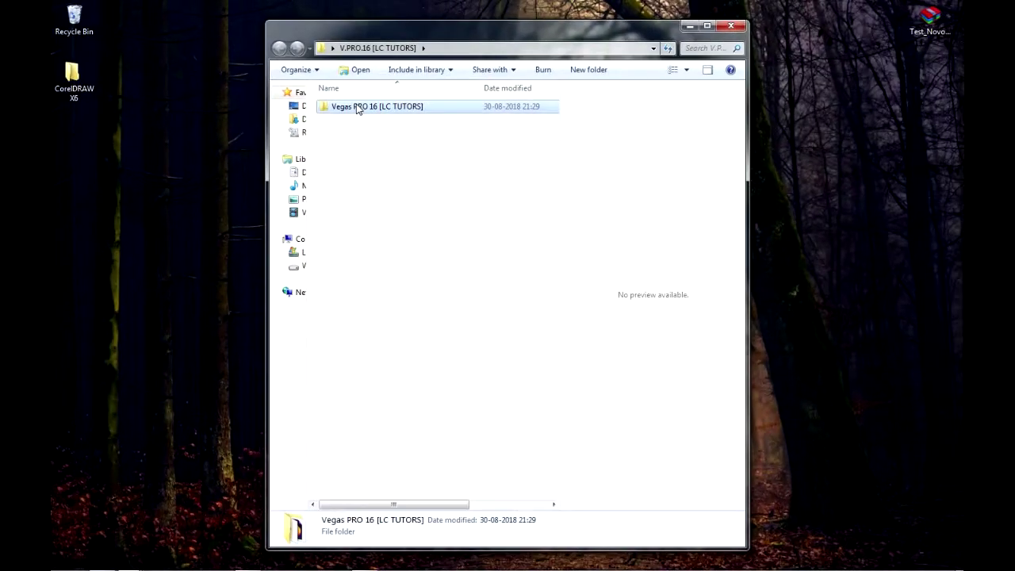
Open the Vegas PRO 16 [LC TUTORS] subfolder to examine the extracted files, moving the folder window aside to uncover the archive, and close the window.
{"action": "double_click", "coordinate": [357, 107]}
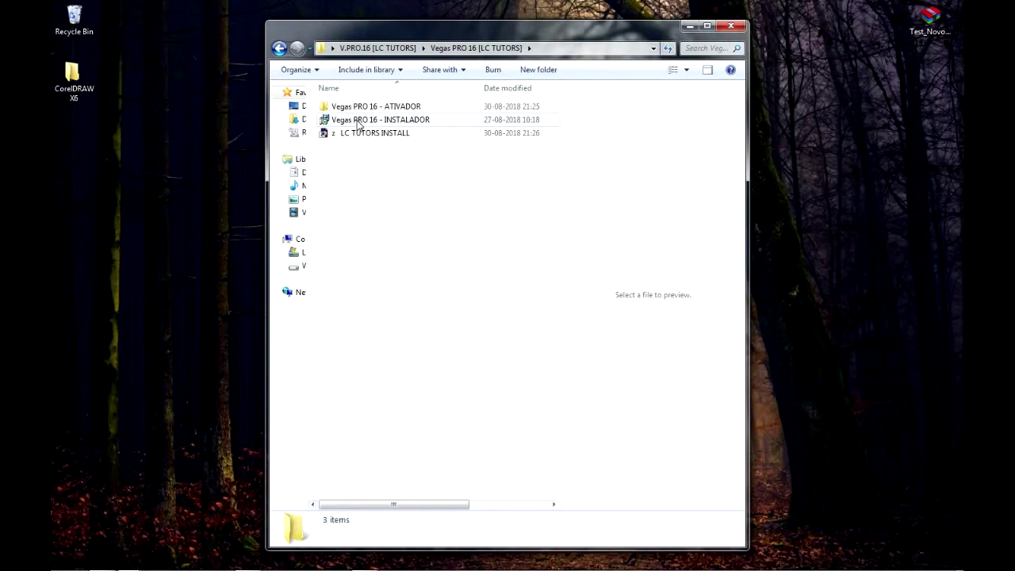
{"action": "left_click_drag", "start_coordinate": [357, 30], "coordinate": [599, 34]}
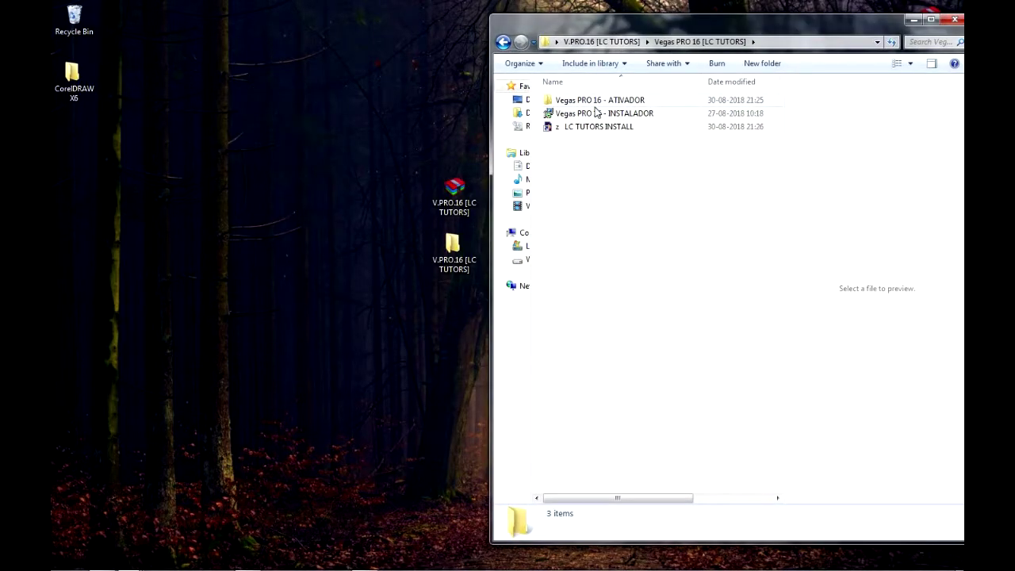
{"action": "left_click", "coordinate": [596, 112]}
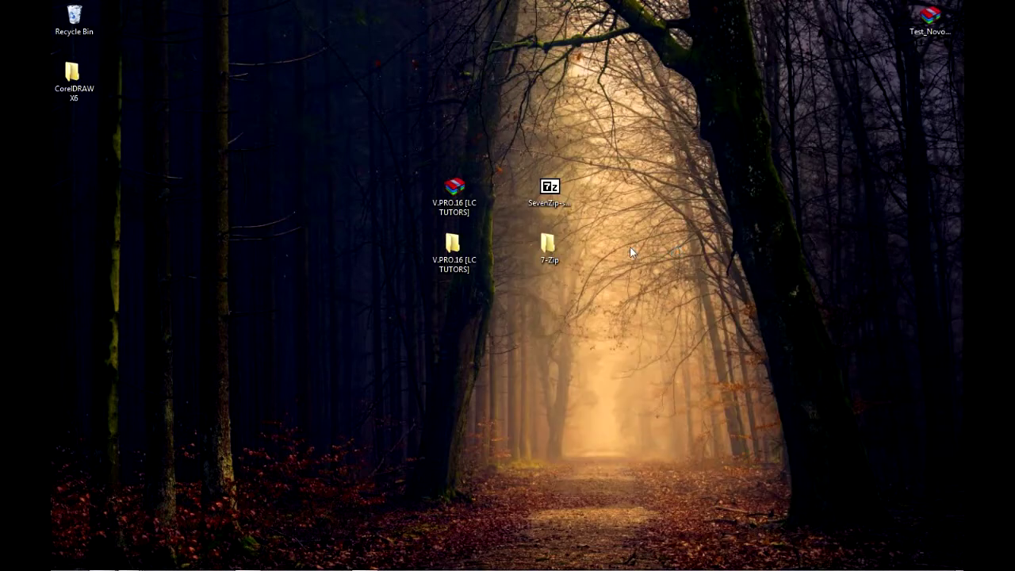
Refresh the desktop twice.
{"action": "right_click", "coordinate": [727, 331]}
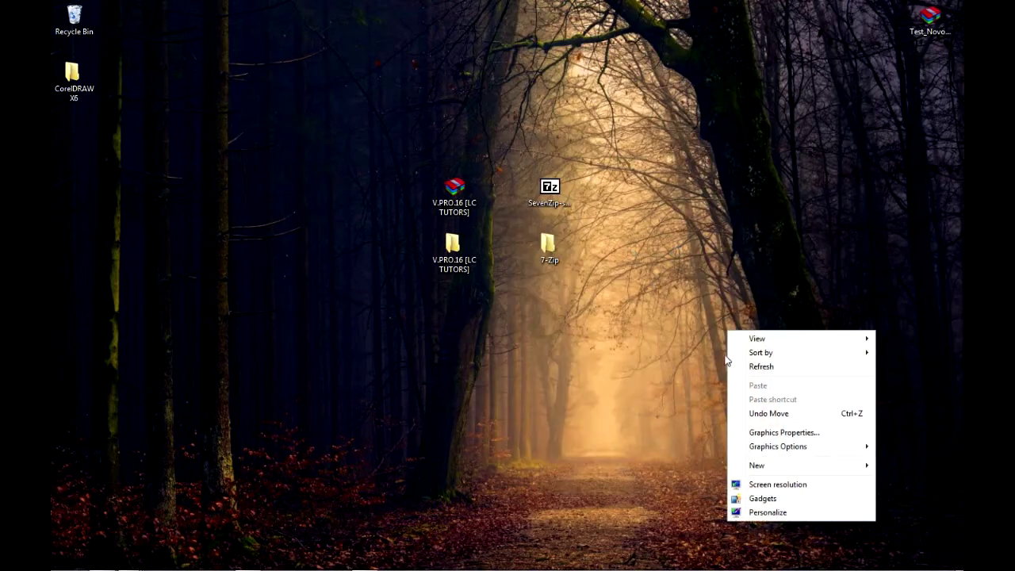
{"action": "left_click", "coordinate": [762, 365]}
{"action": "right_click", "coordinate": [627, 251]}
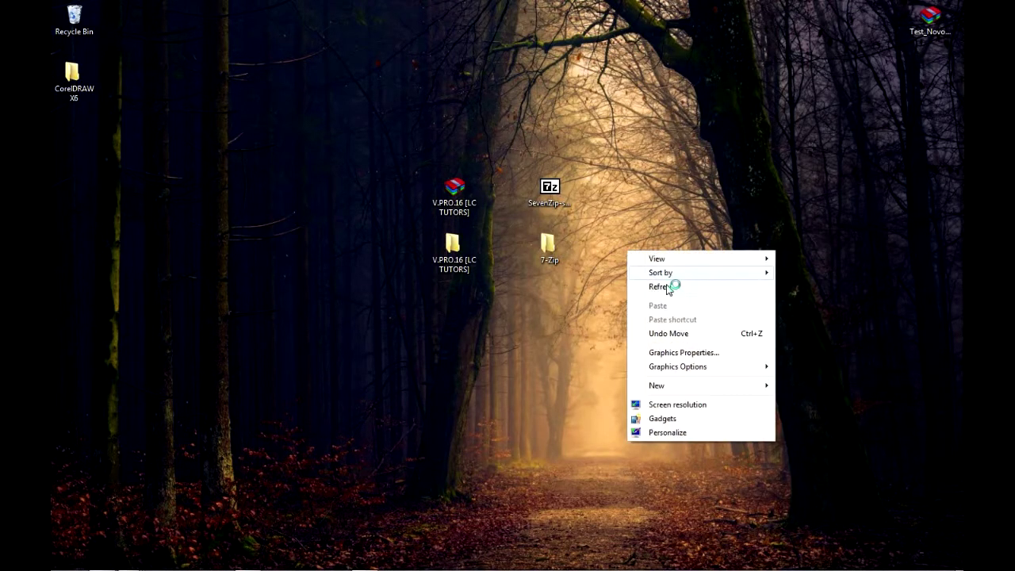
{"action": "left_click", "coordinate": [666, 287]}
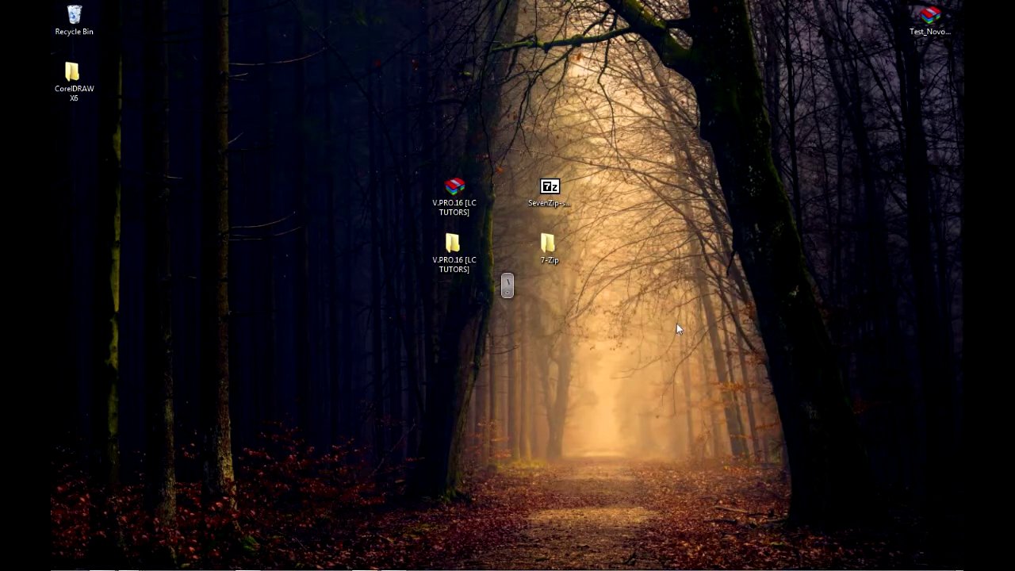